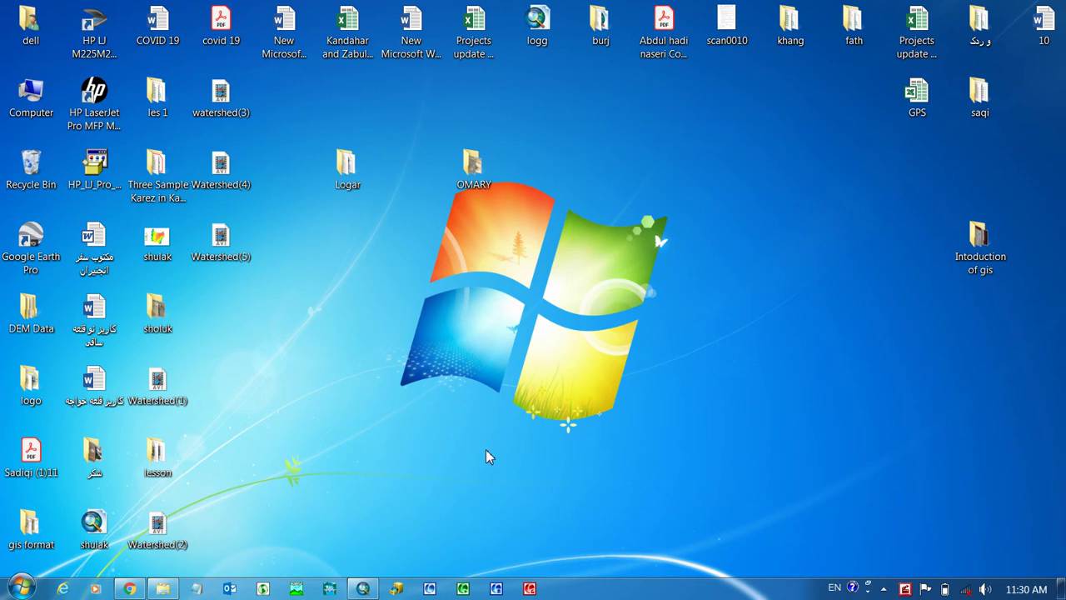
- Refresh the desktop and switch to the open ArcMap document
right_click(370, 251)
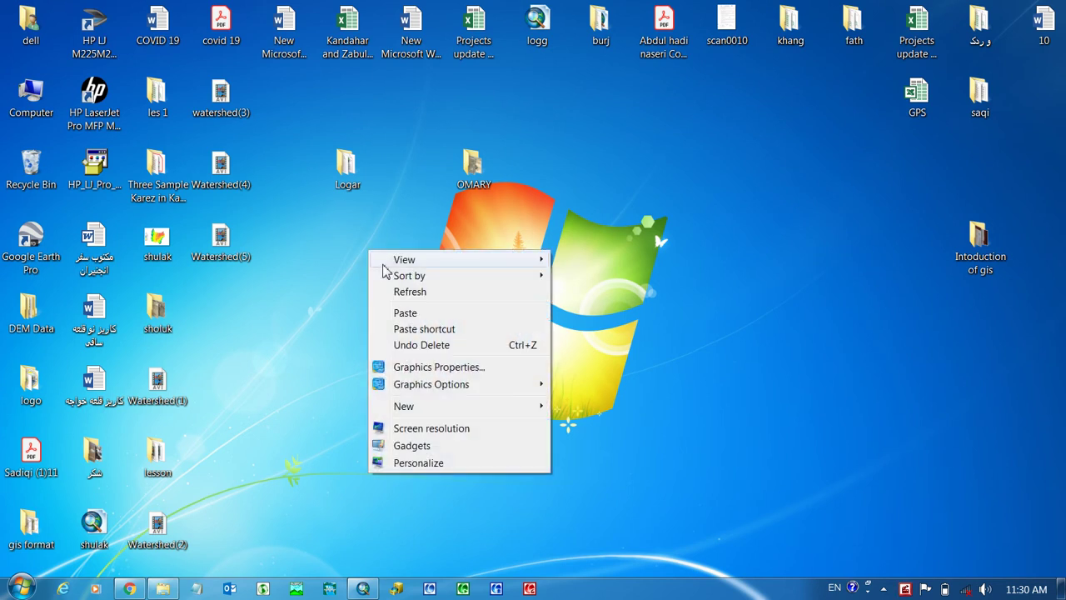
left_click(400, 293)
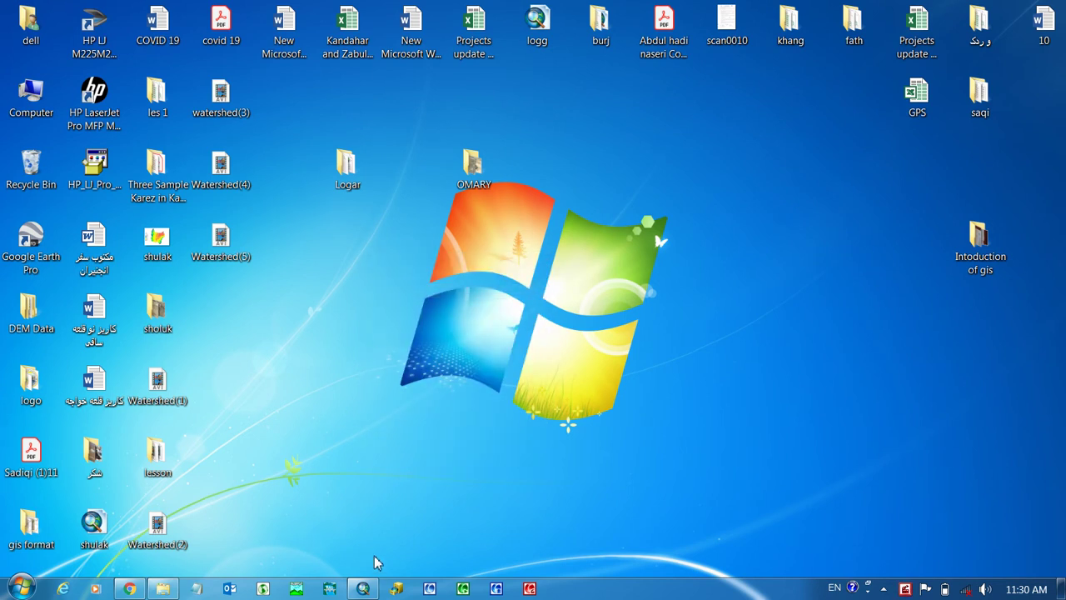
left_click(363, 588)
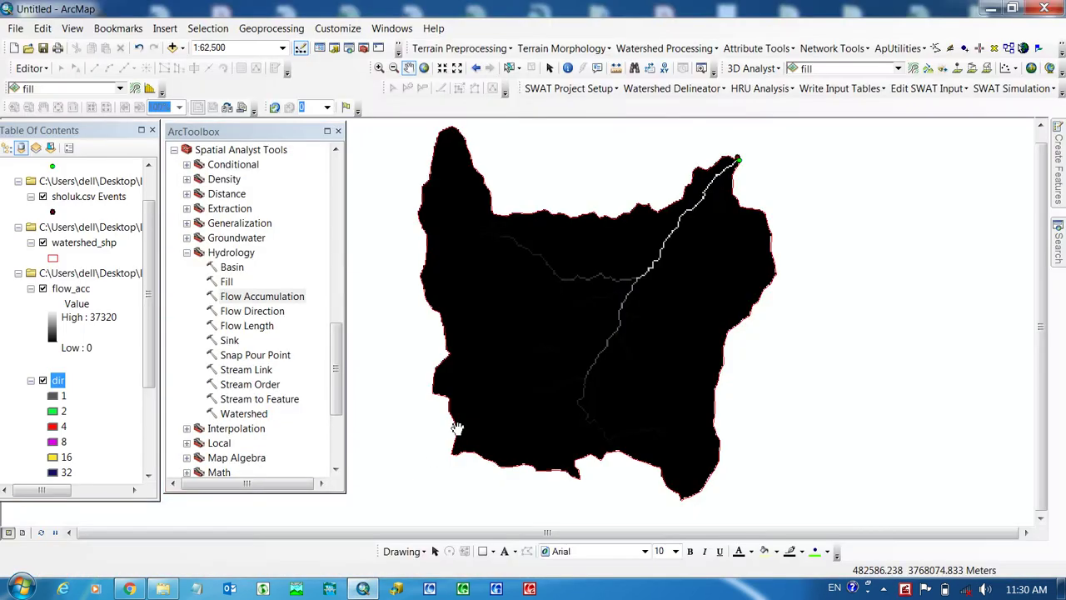
- Examine the main stream and its tributaries in the flow accumulation raster across the whole watershed
left_click_drag(638, 278, 638, 307)
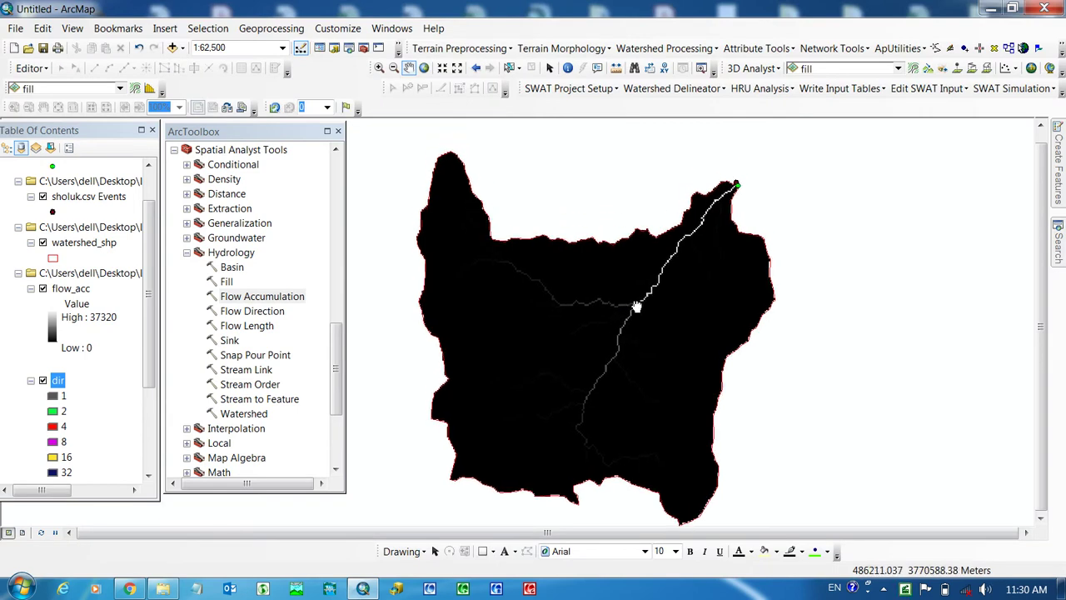
left_click(234, 283)
left_click(250, 312)
left_click(251, 298)
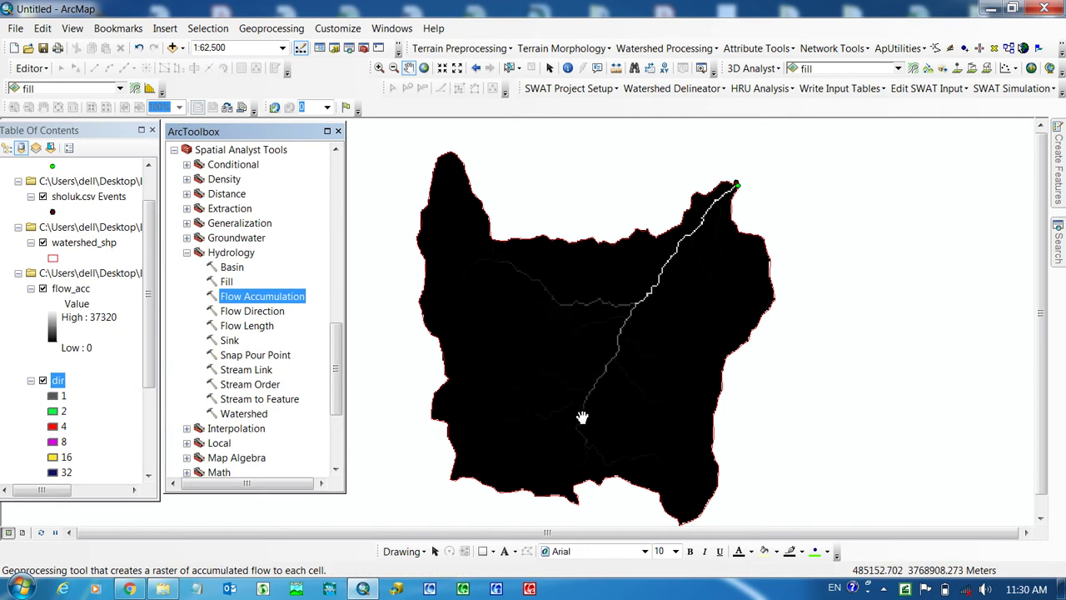
scroll(583, 417, "up", 3)
left_click_drag(642, 302, 627, 381)
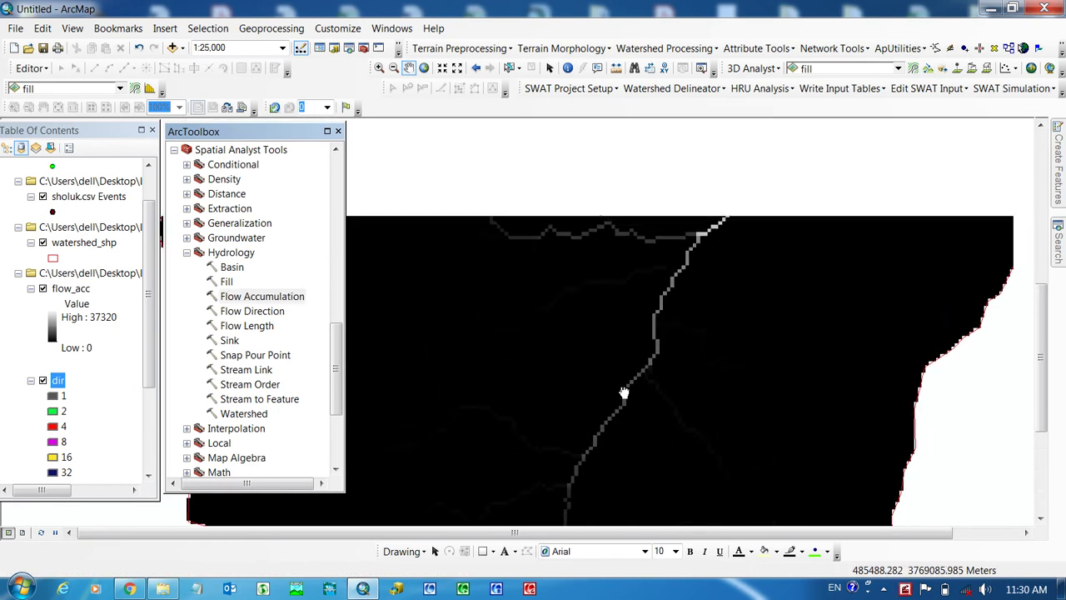
left_click_drag(668, 293, 730, 374)
left_click_drag(533, 295, 617, 336)
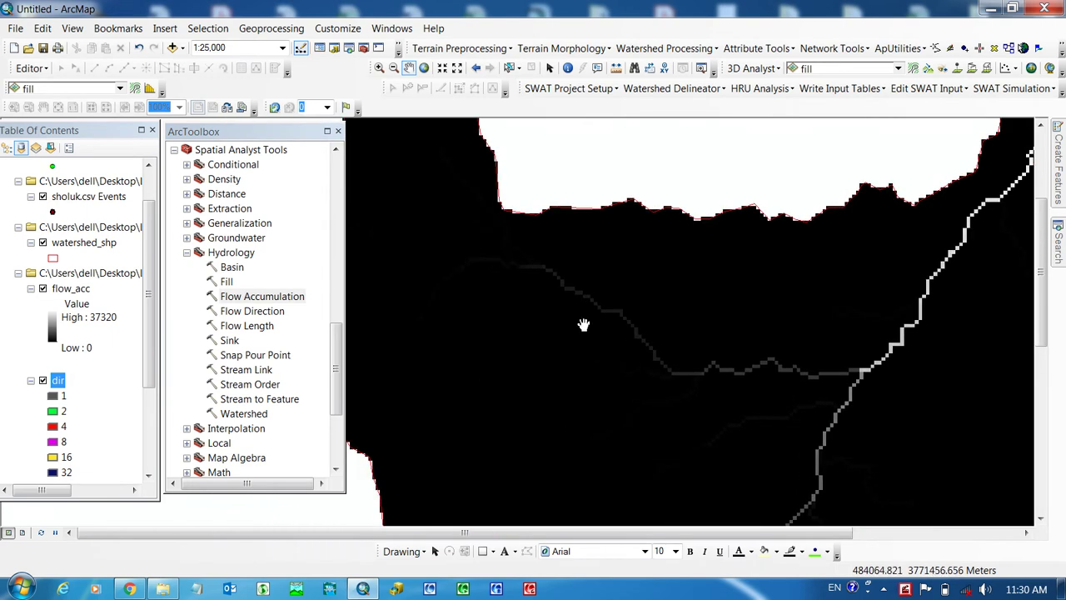
left_click_drag(741, 324, 554, 379)
left_click_drag(812, 259, 767, 300)
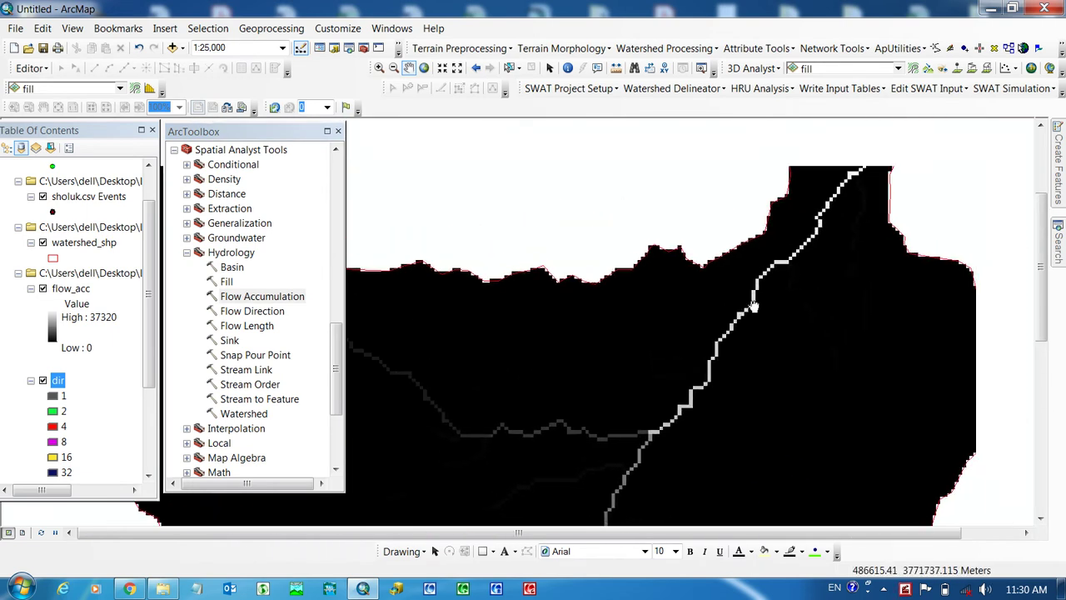
scroll(684, 285, "down", 3)
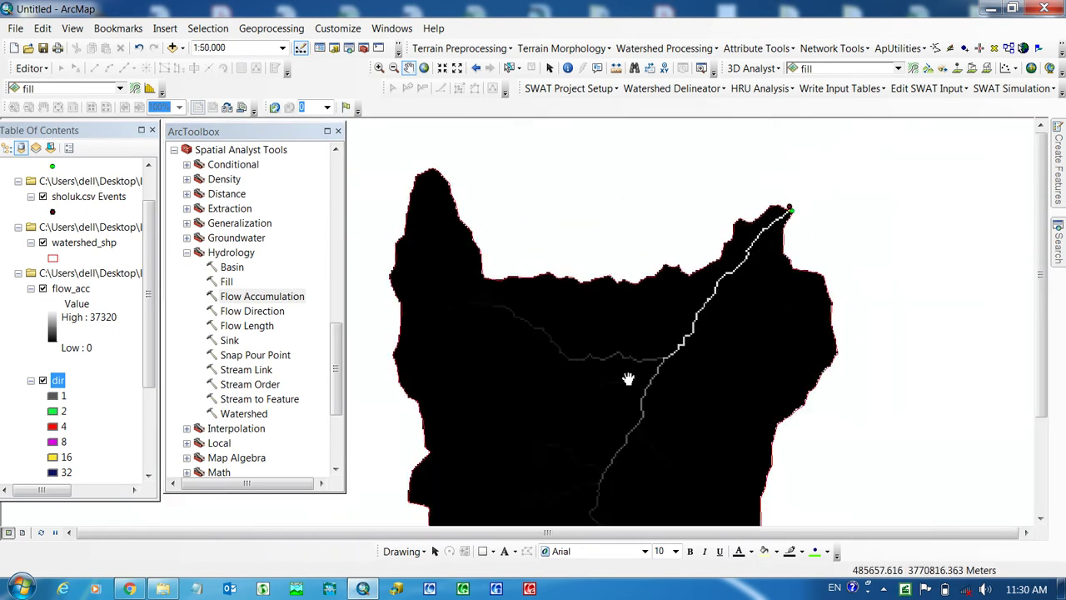
left_click_drag(628, 378, 654, 280)
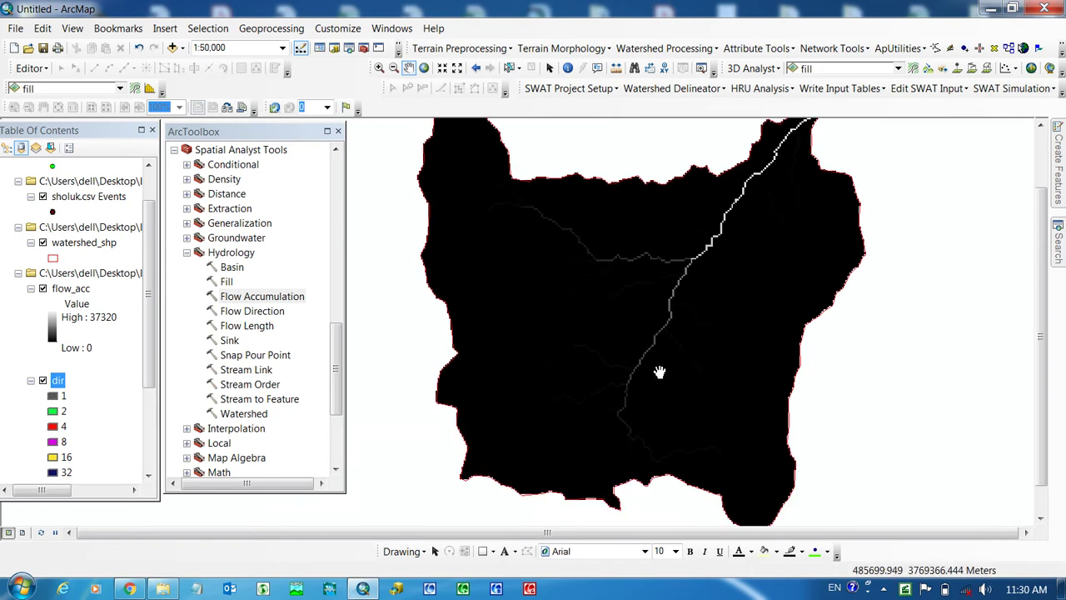
left_click_drag(618, 333, 613, 341)
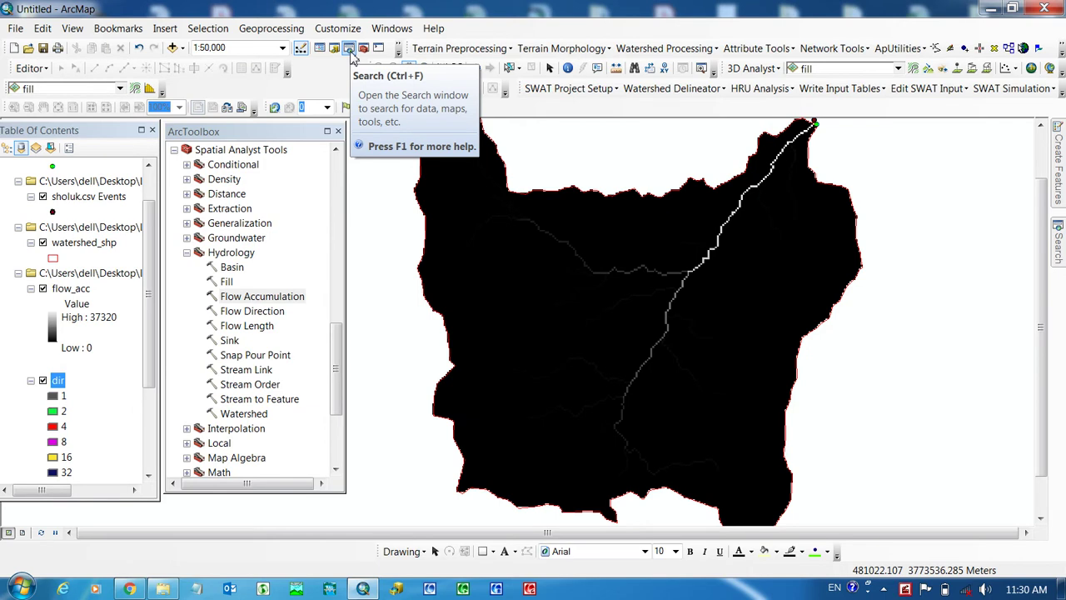
- Search for "Raster calculator" and open the Spatial Analyst Raster Calculator tool
left_click(349, 50)
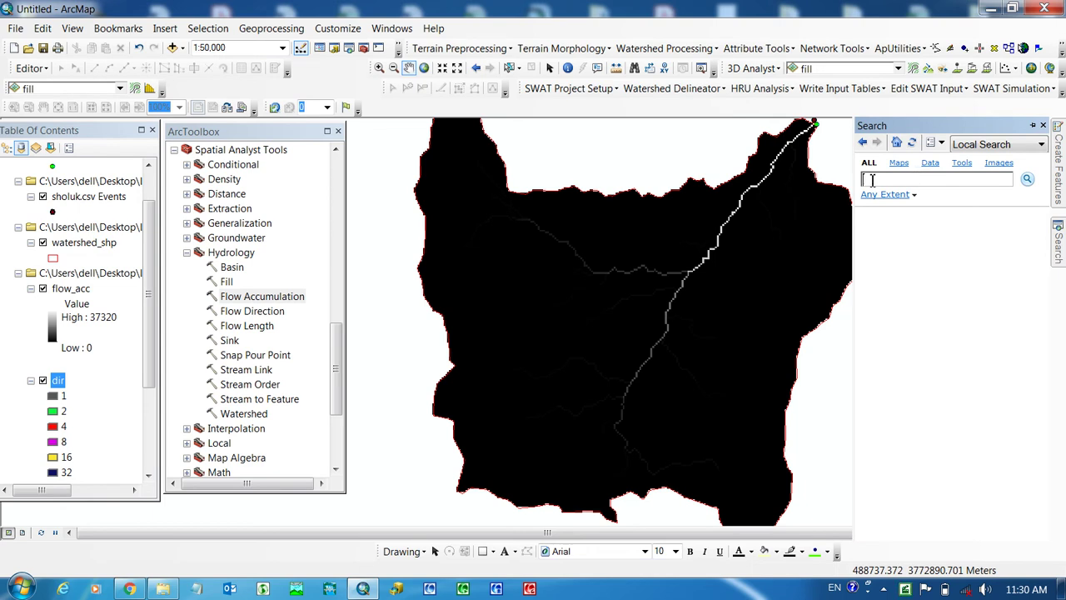
type("Raster calculator")
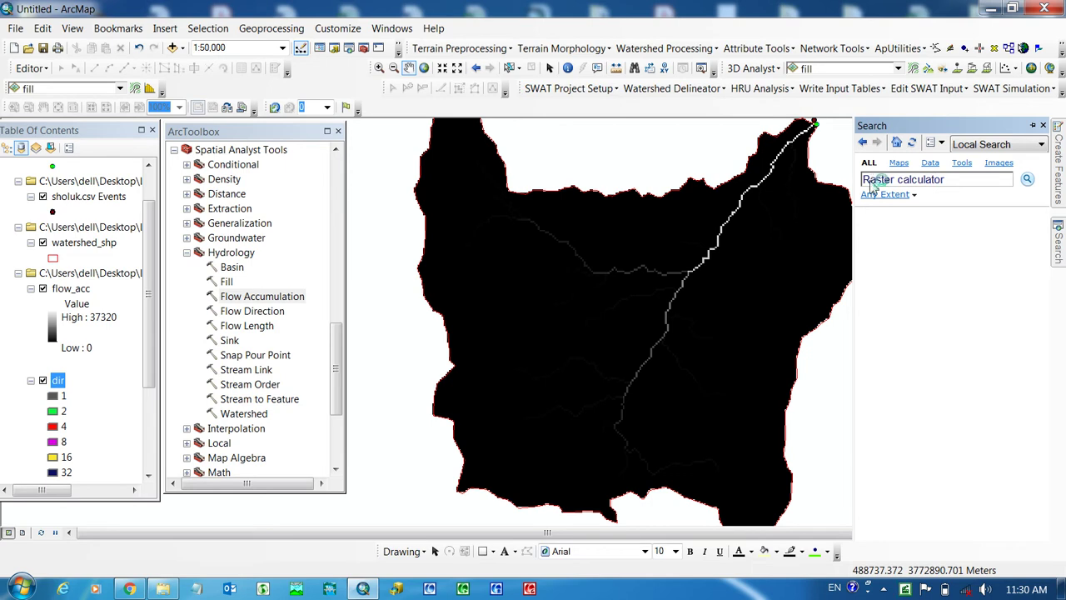
key("Return")
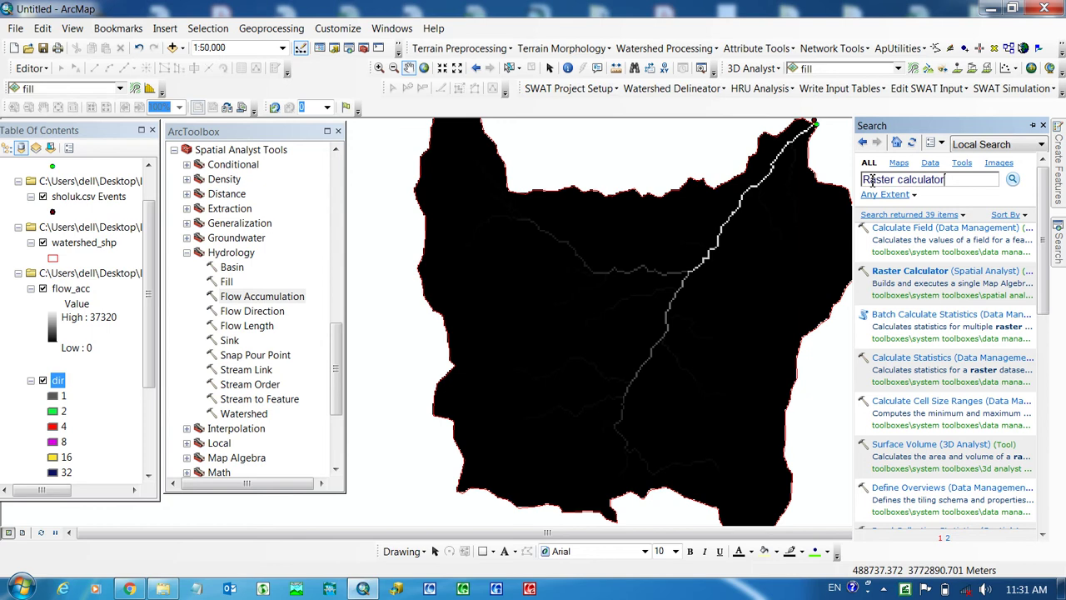
left_click(869, 180)
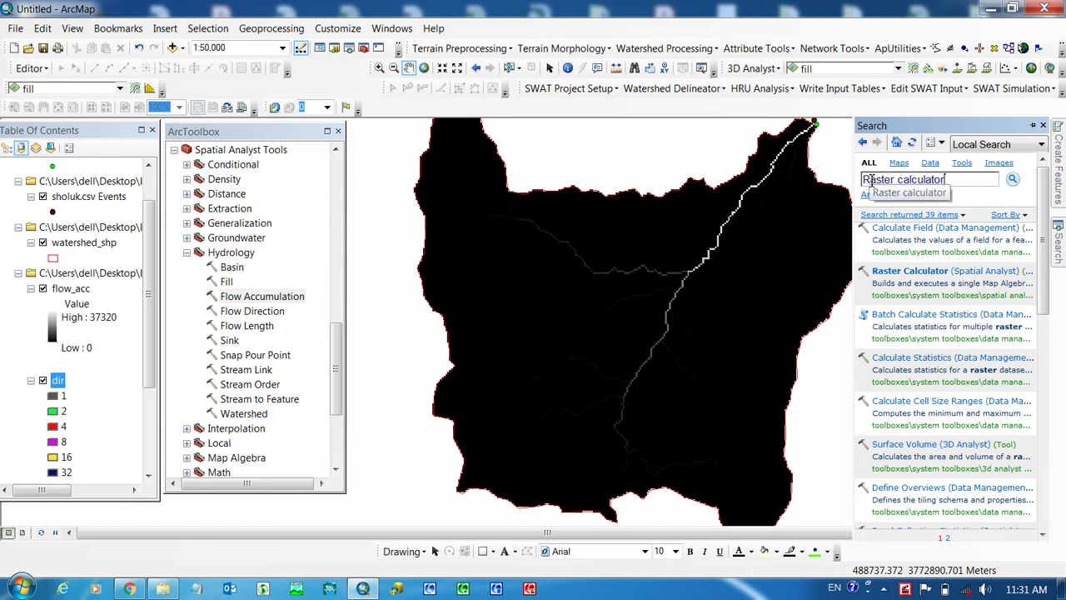
left_click(896, 276)
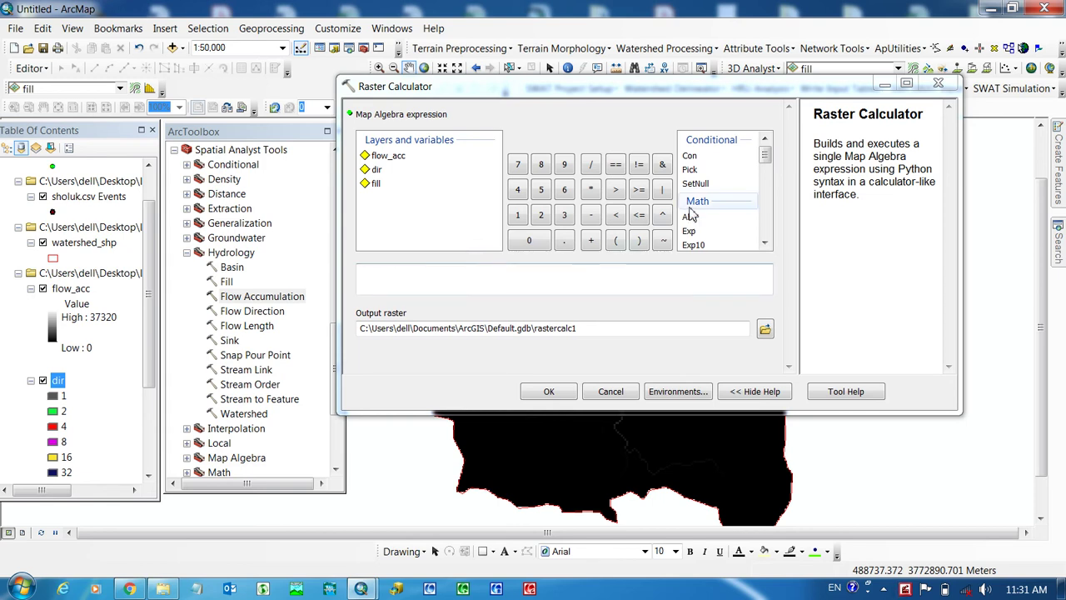
double_click(690, 158)
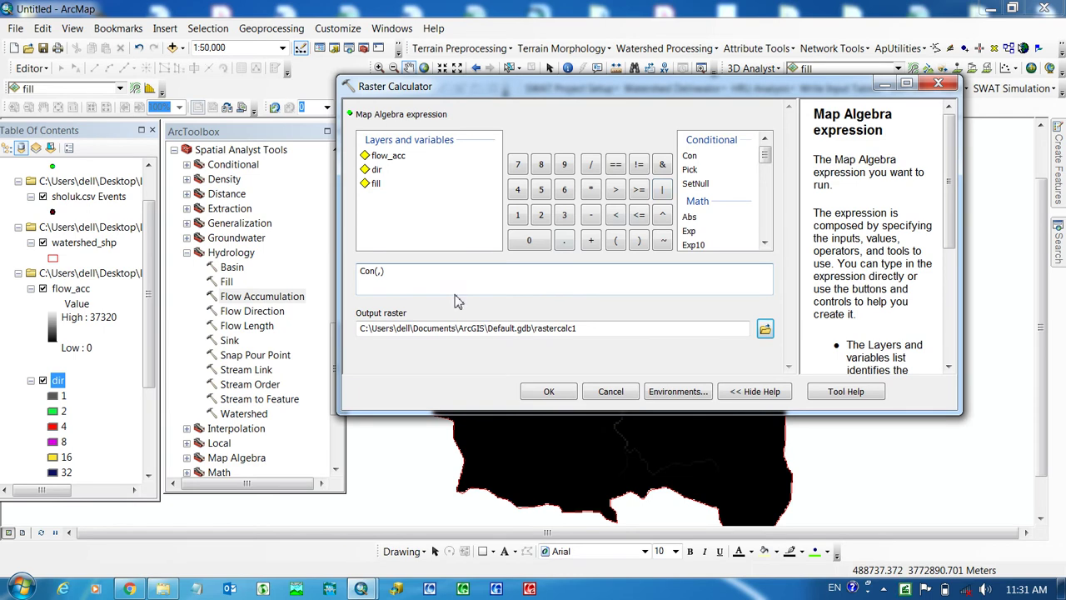
double_click(385, 163)
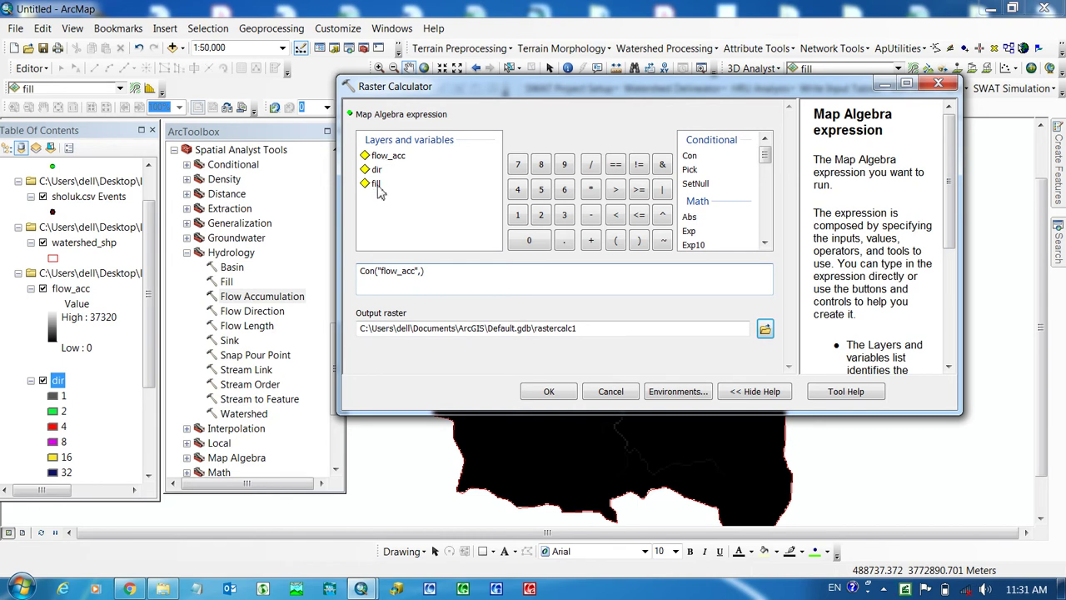
left_click_drag(148, 264, 154, 219)
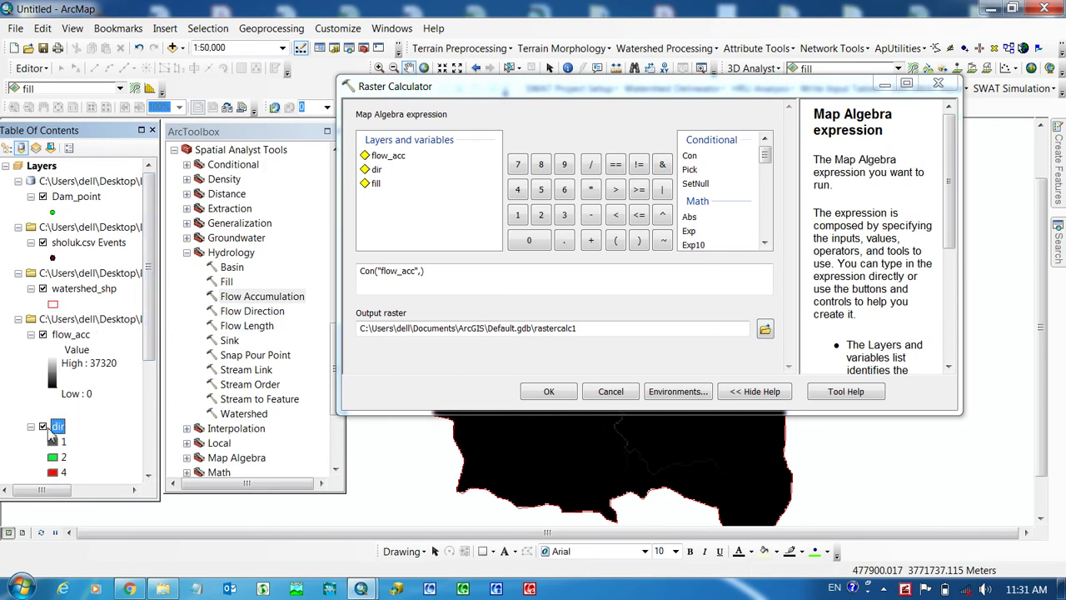
left_click_drag(152, 338, 153, 371)
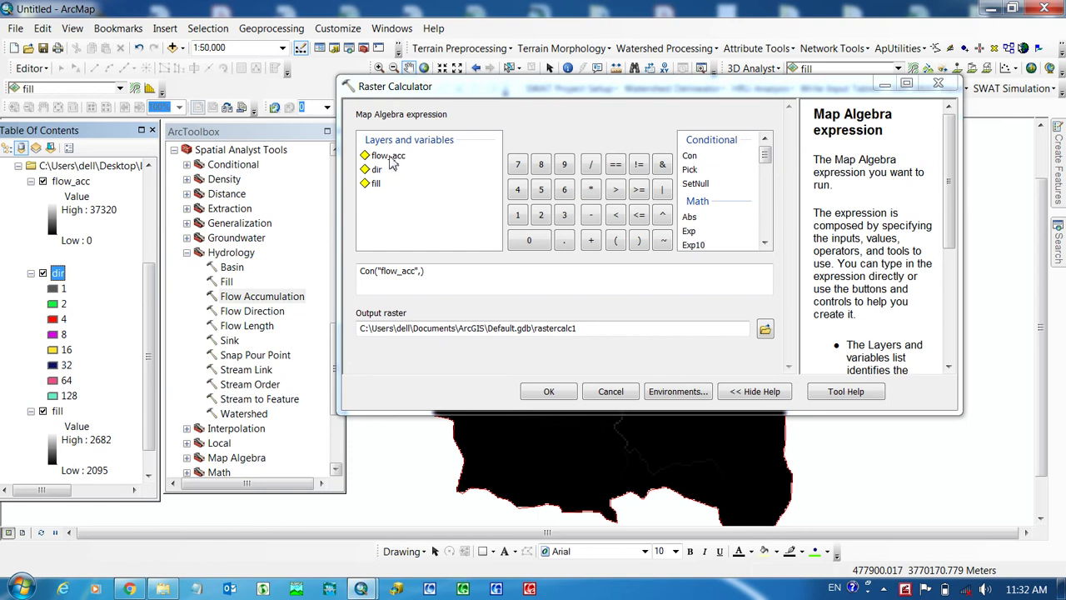
left_click(427, 272)
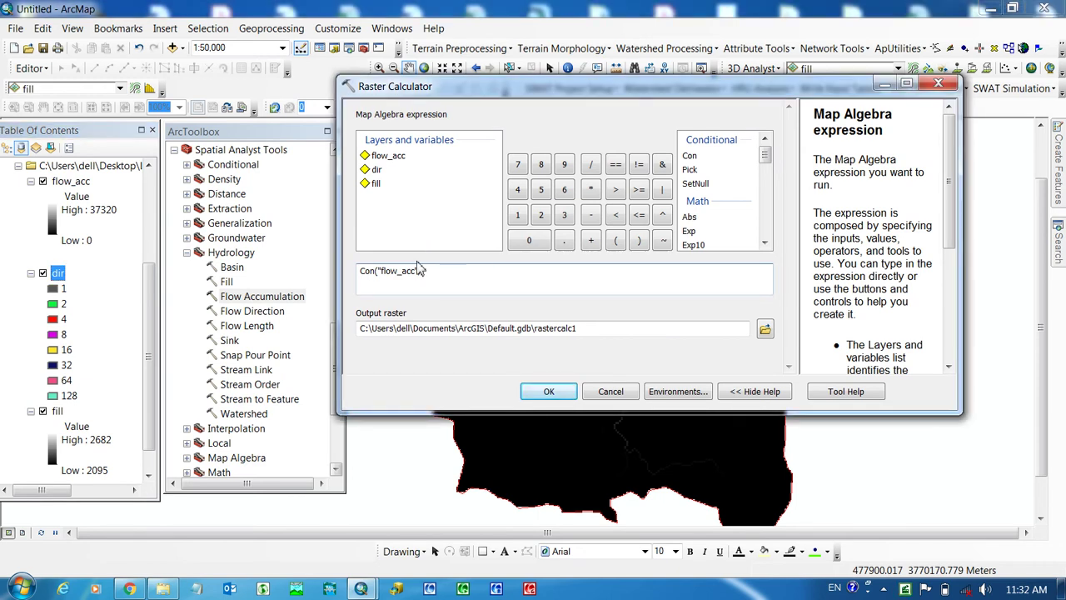
left_click_drag(427, 278, 366, 289)
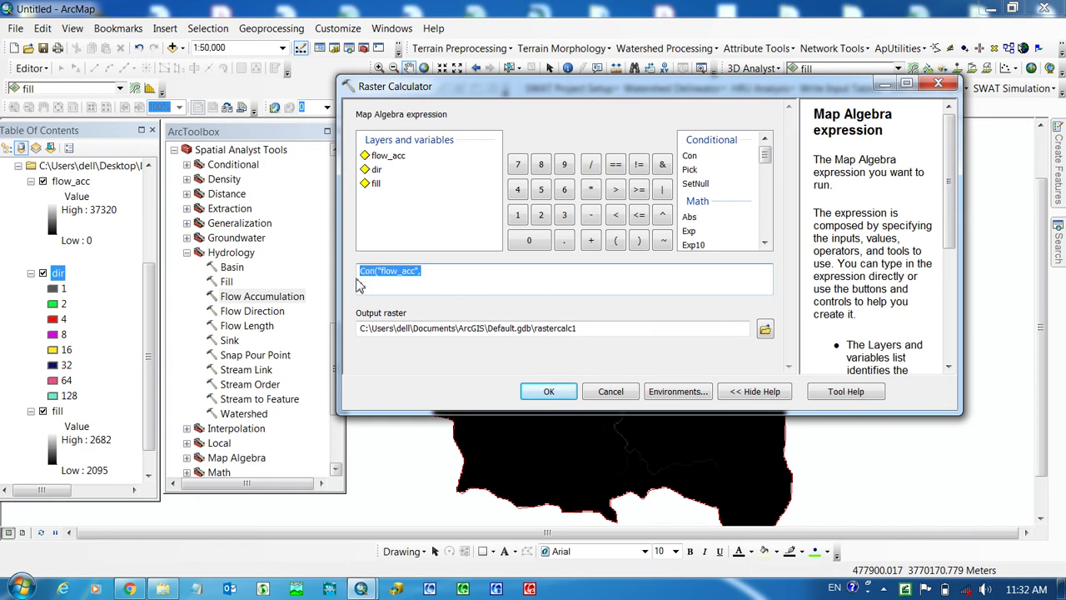
key("BackSpace")
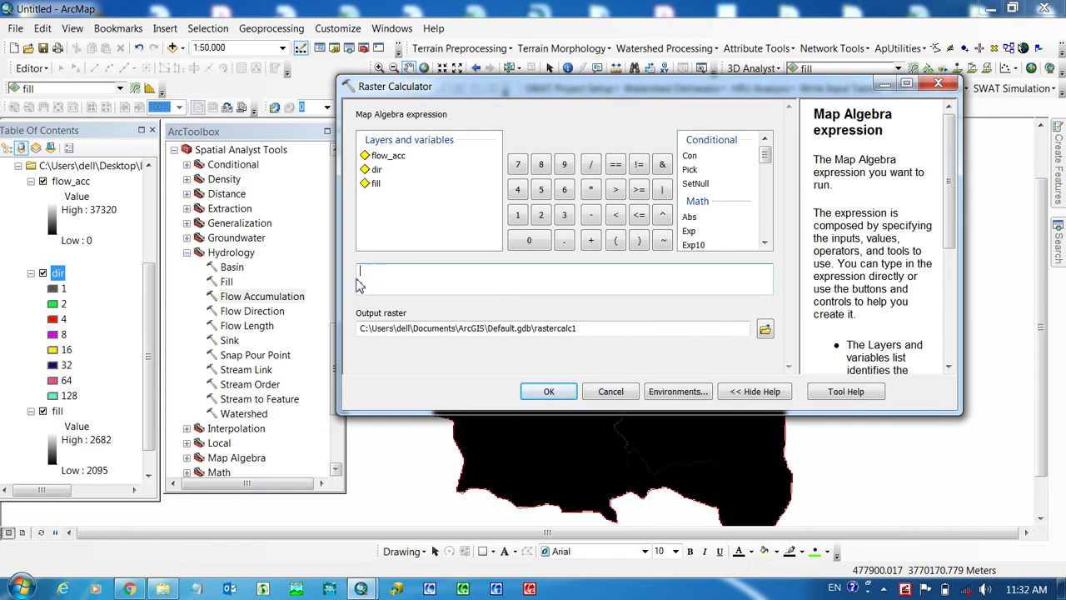
- Start a Con map algebra expression whose condition is "flow_acc" >373
double_click(691, 158)
type(",")
double_click(386, 158)
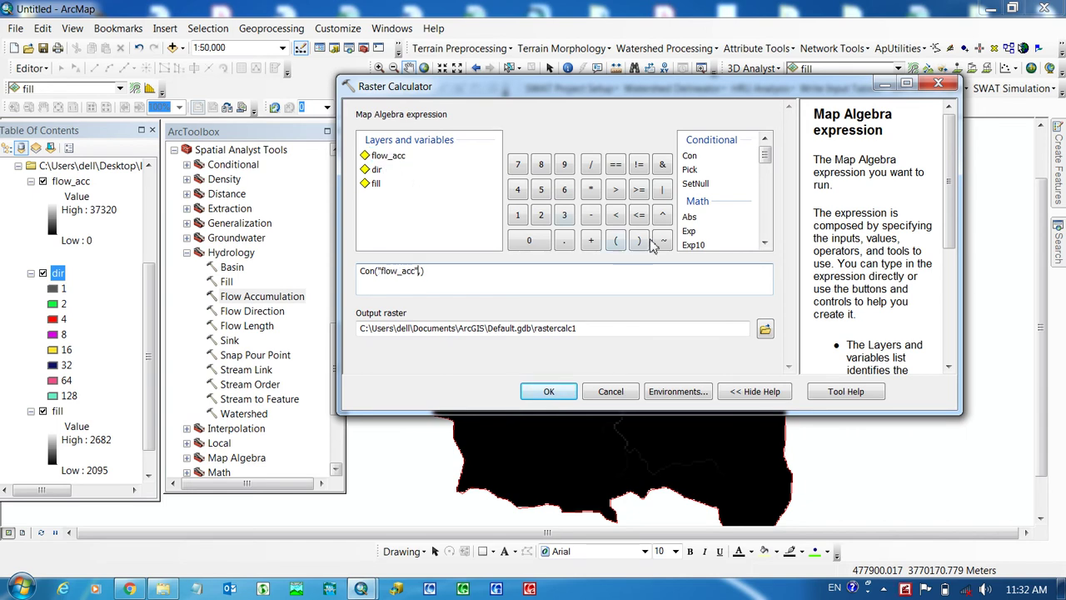
left_click(616, 190)
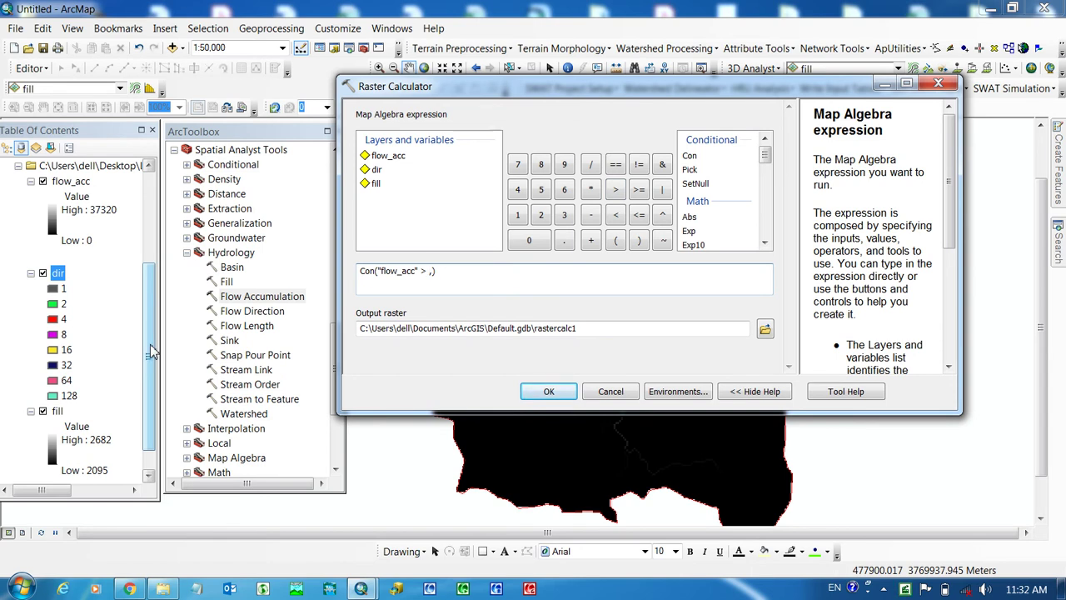
left_click_drag(151, 345, 153, 342)
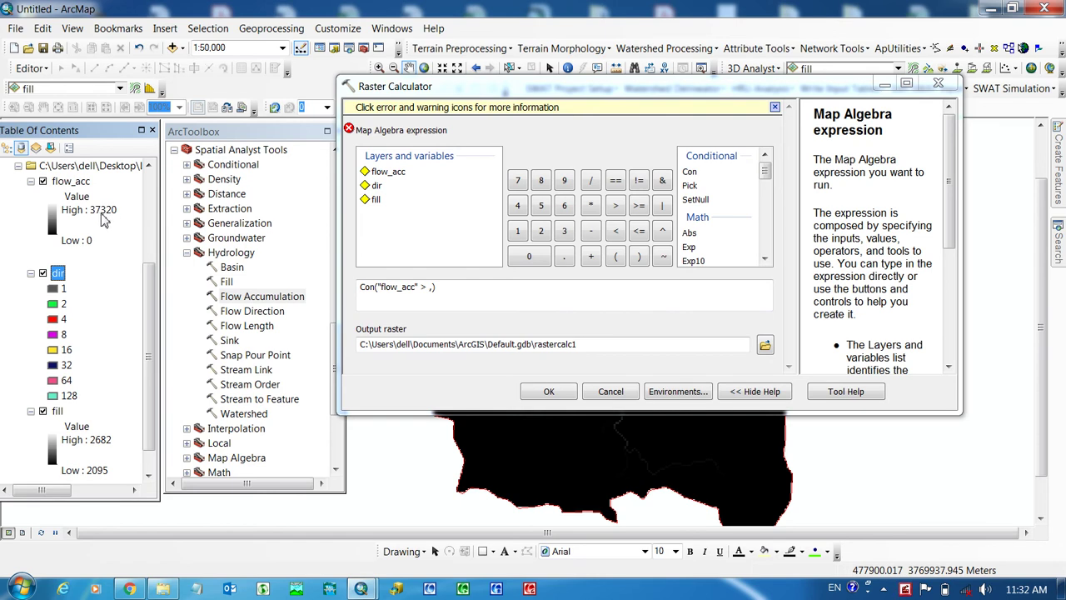
left_click(430, 288)
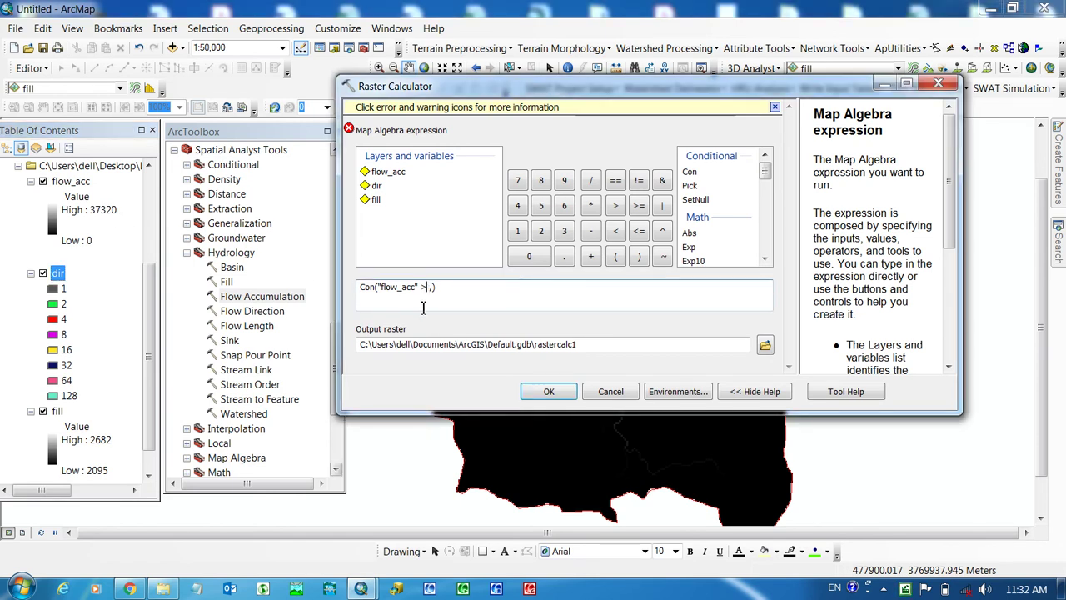
type("373")
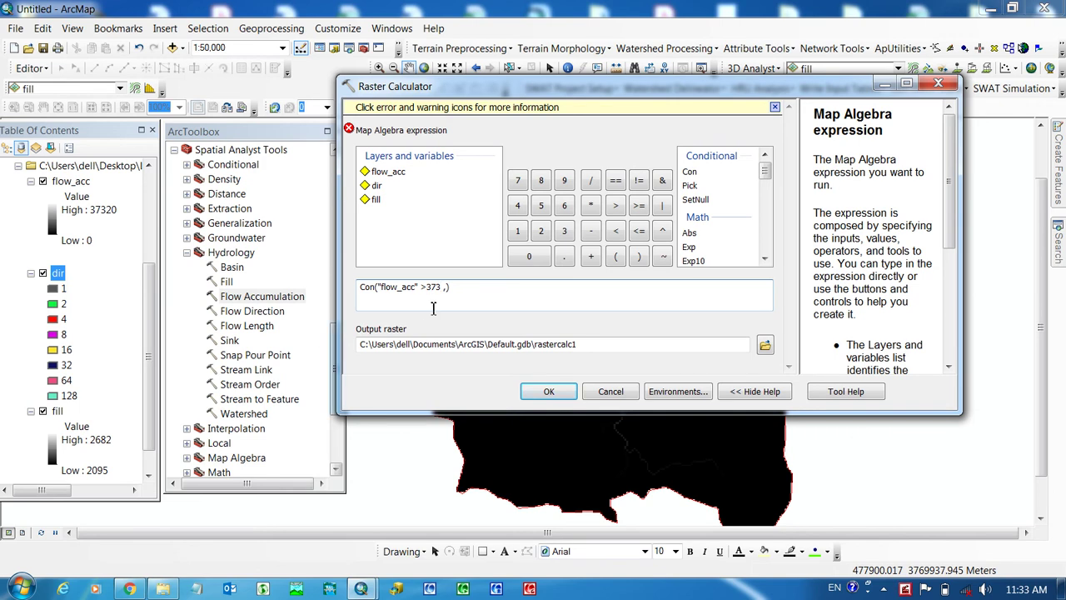
- Complete the Con expression with 1 as the true value and 0 as the false value
key("Delete")
left_click(517, 232)
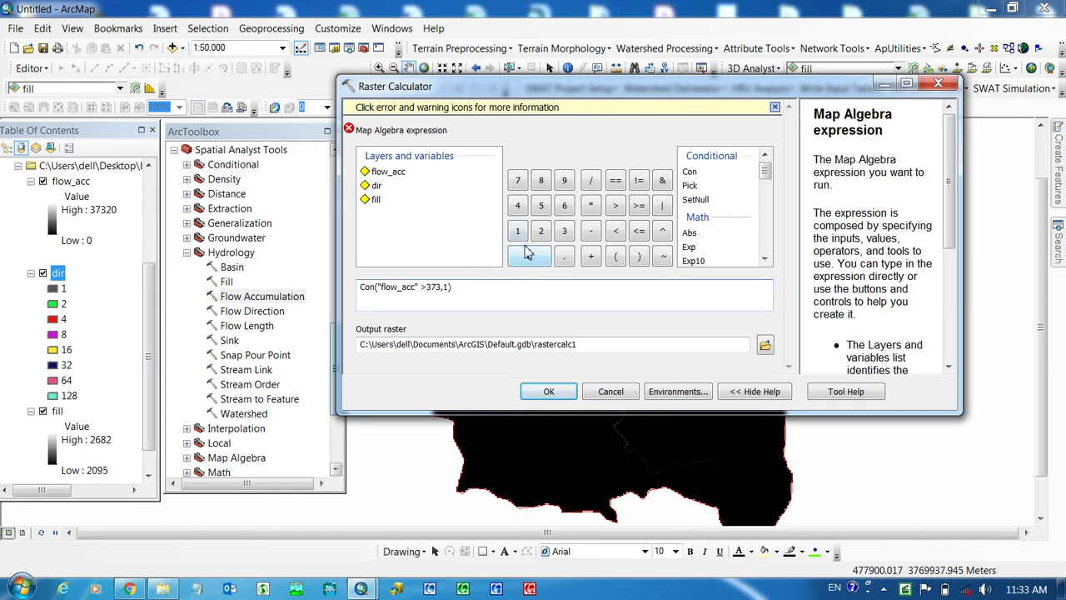
type(",1")
left_click(528, 259)
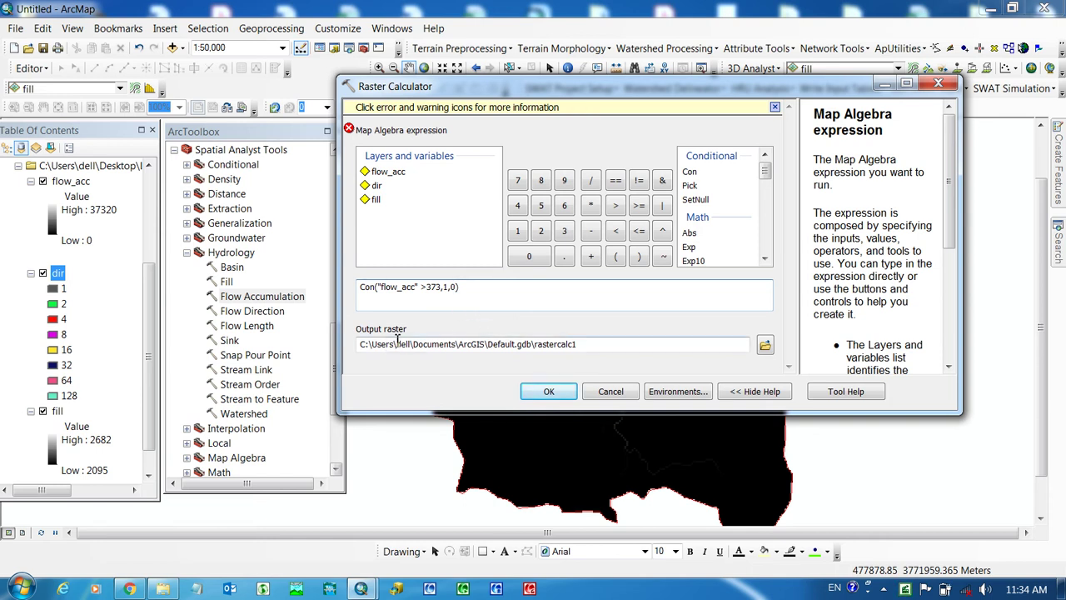
- Set the output raster to the Watershed folder, first named rastercalculator373 and then shortened to rastercal373
left_click(764, 348)
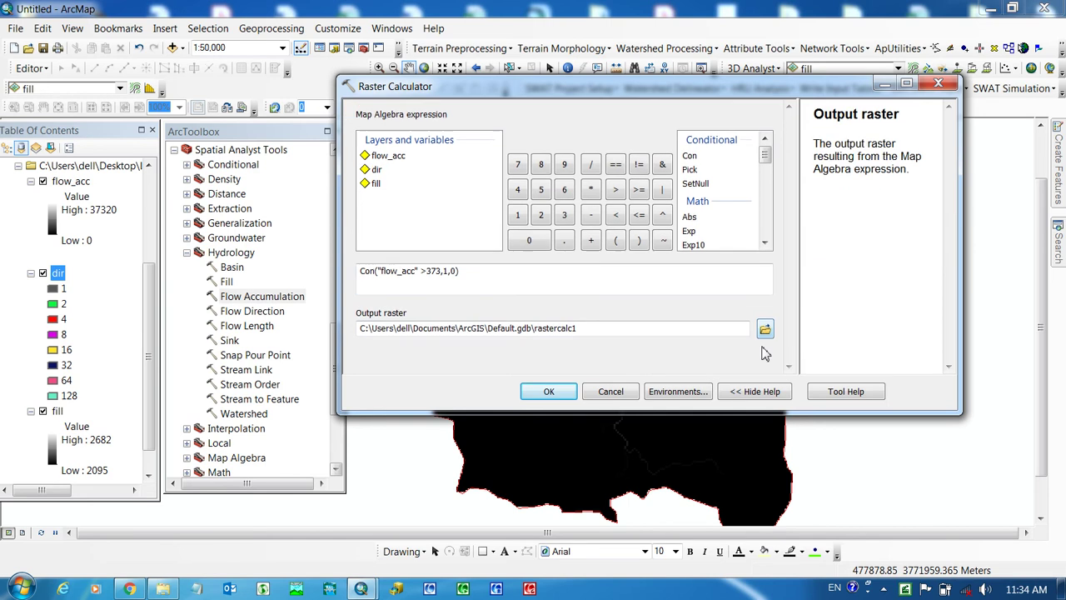
left_click(765, 331)
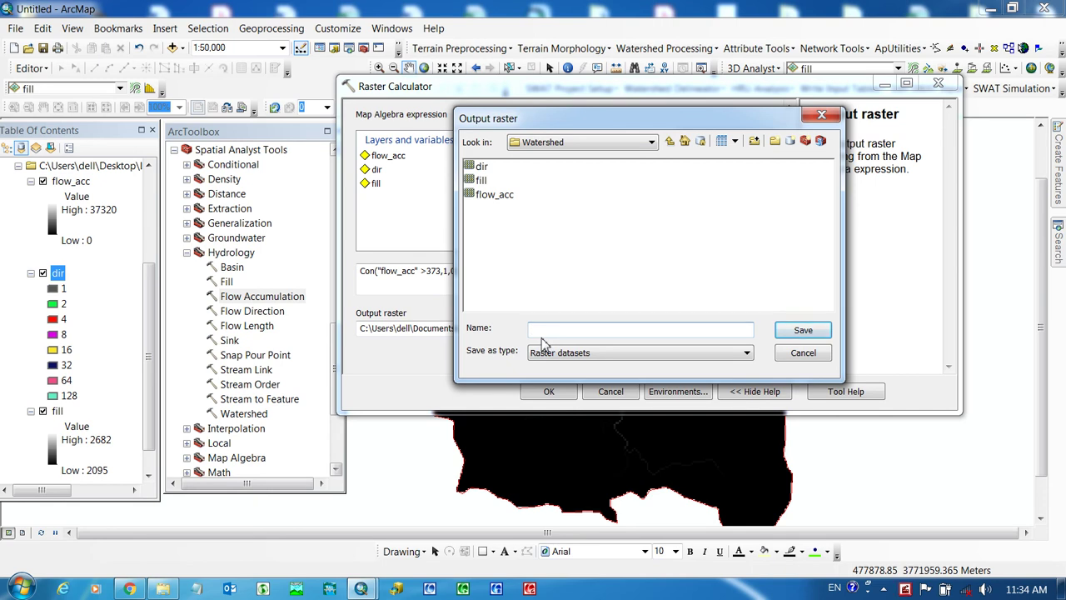
type("rastercalculator373")
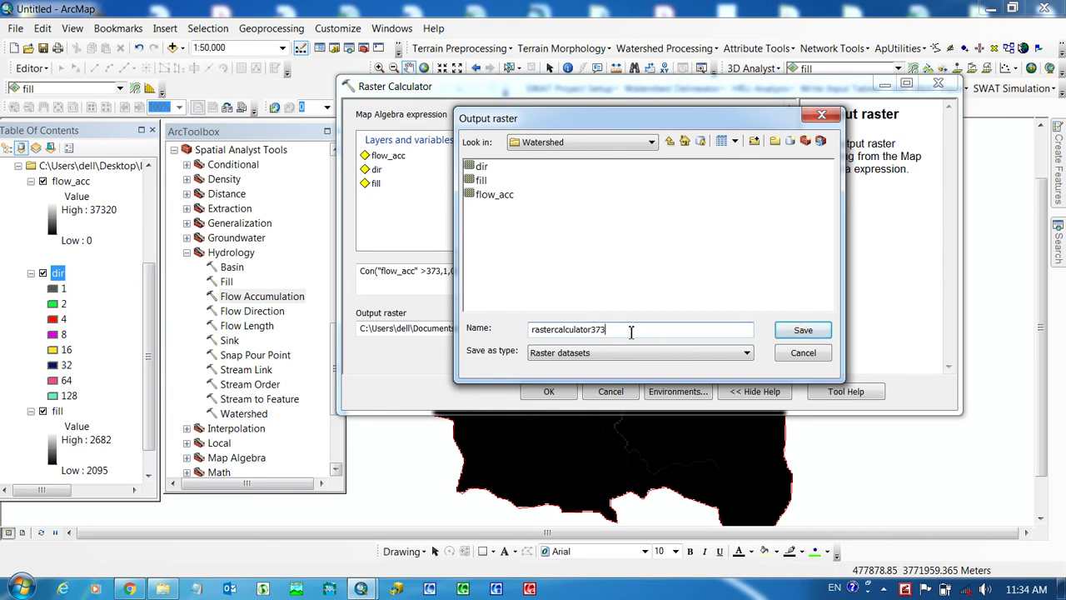
left_click(797, 331)
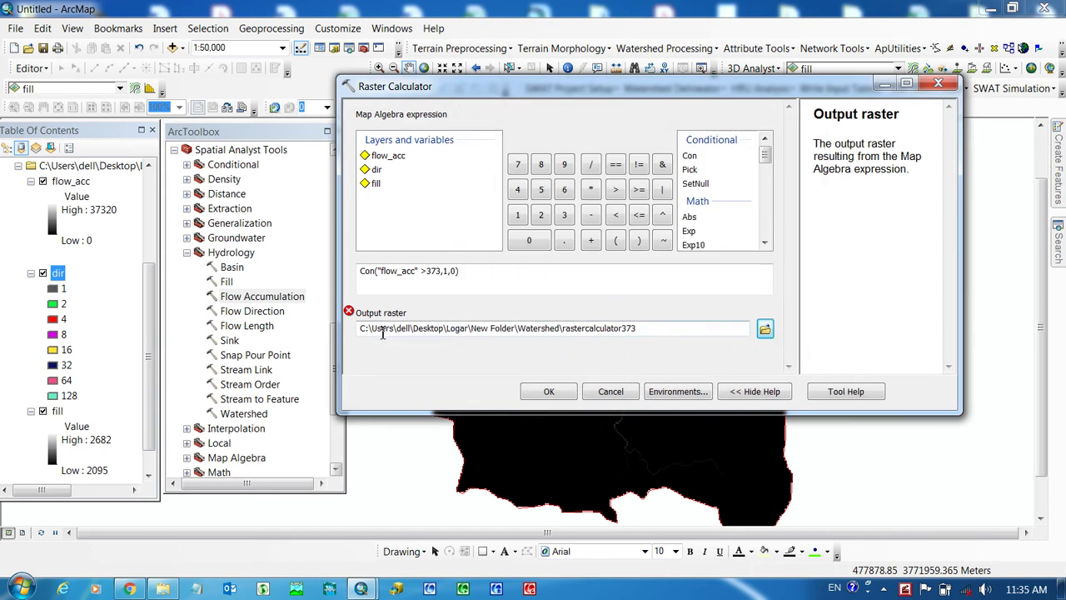
left_click(640, 331)
key("BackSpace")
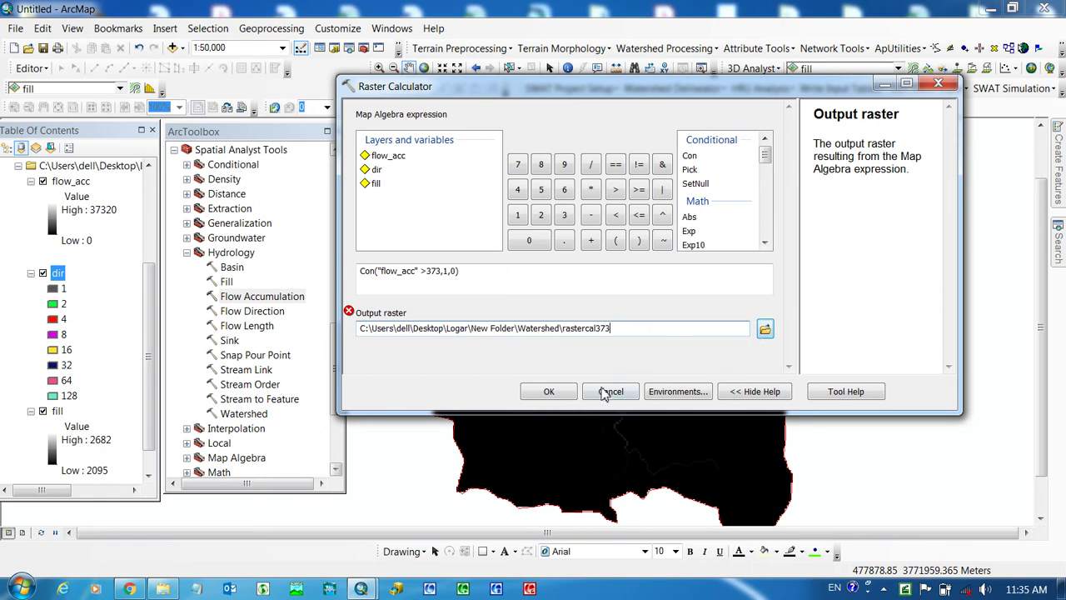
- Run the Raster Calculator and add the rastercal373 raster from the Watershed folder to the map
left_click(562, 398)
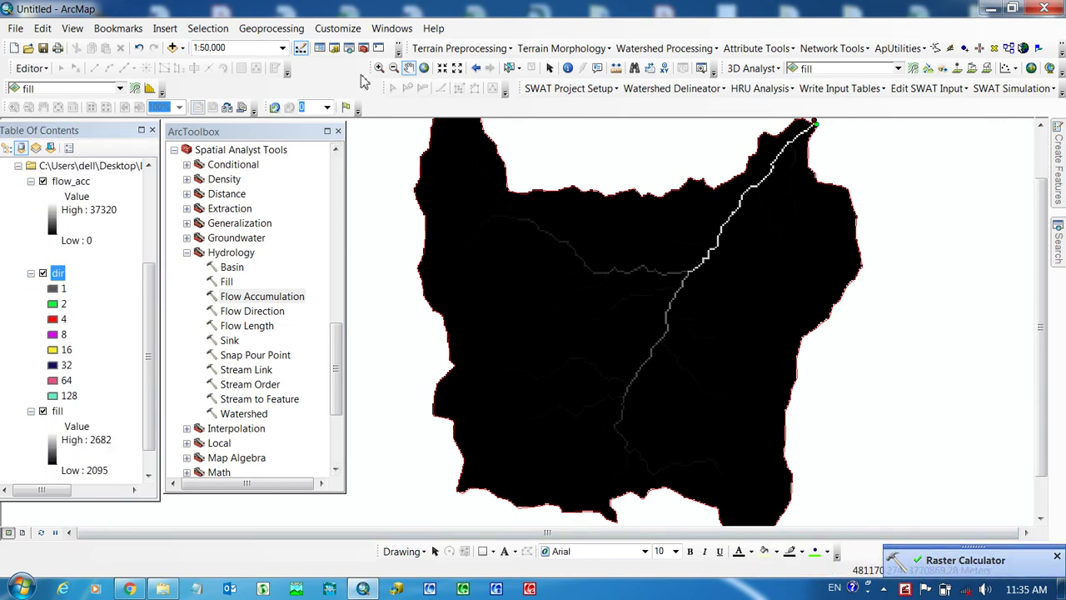
left_click(181, 47)
left_click(212, 65)
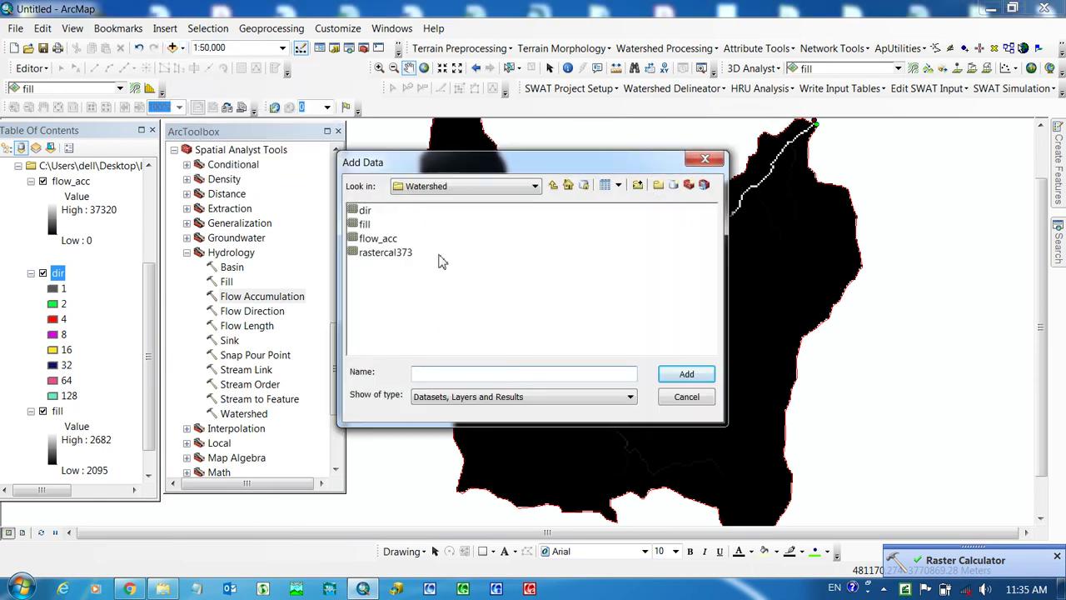
left_click(383, 257)
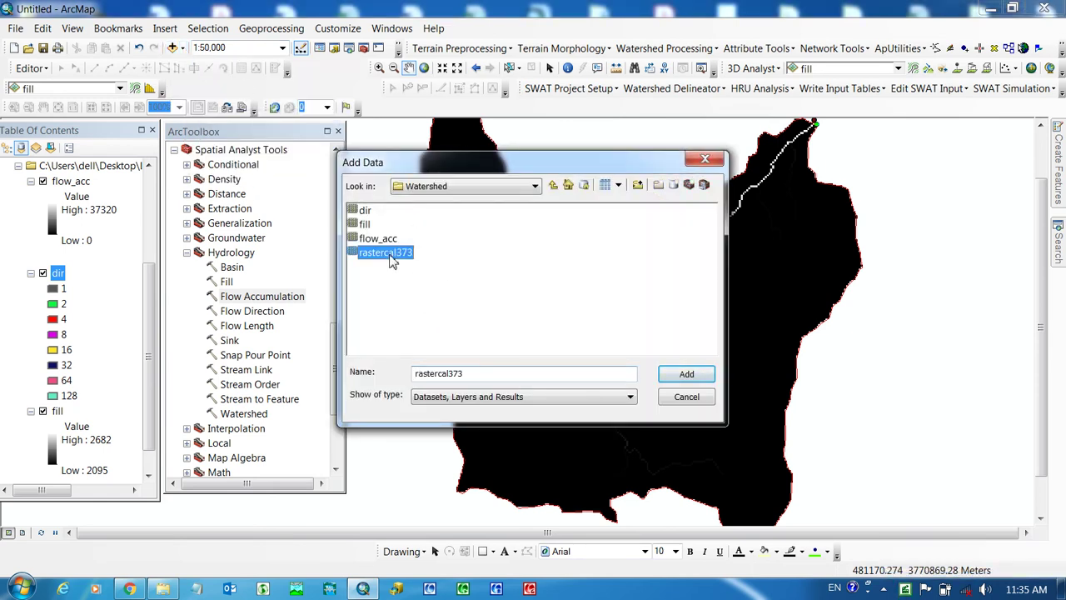
left_click(696, 375)
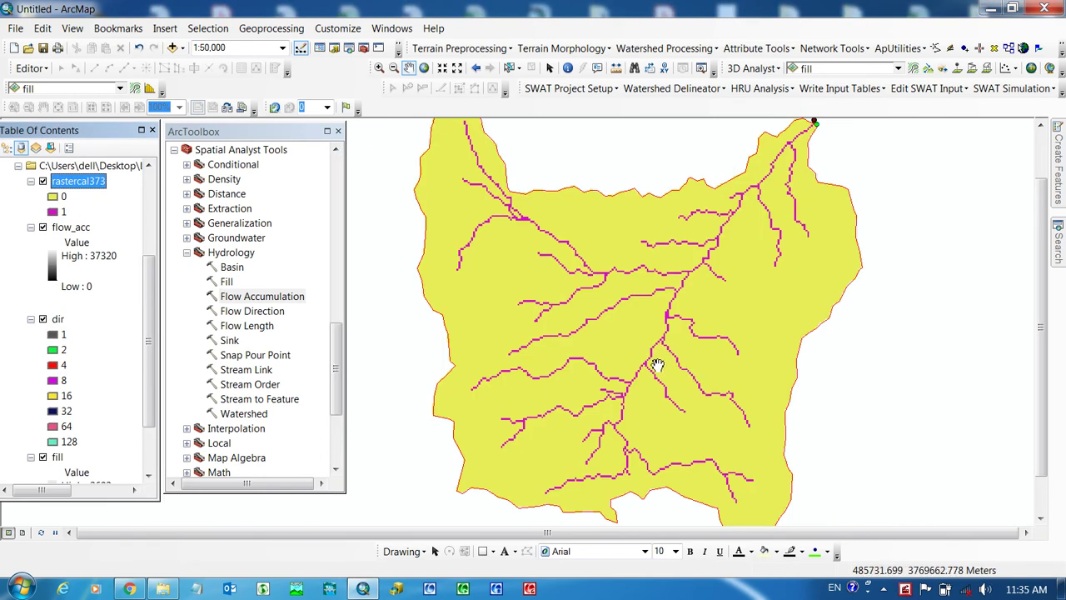
scroll(539, 304, "up", 2)
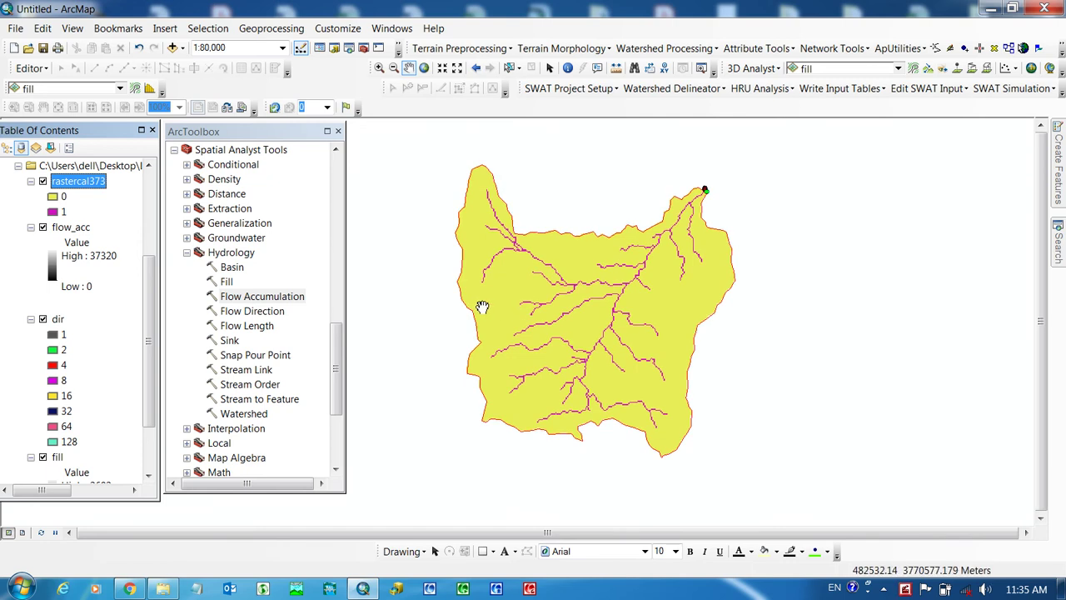
left_click_drag(601, 304, 604, 322)
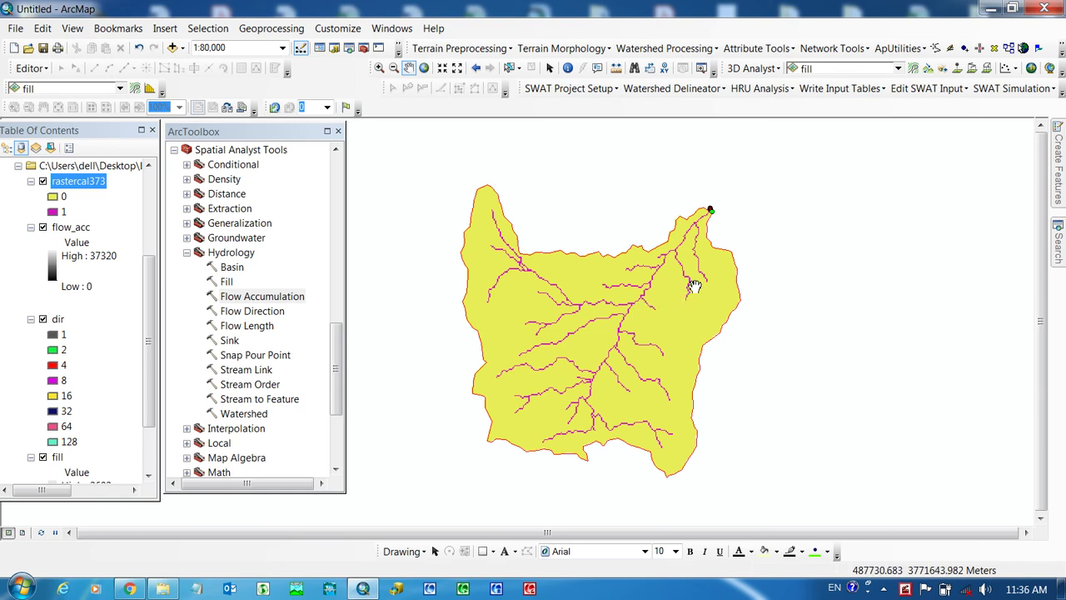
- Locate the Raster Calculator tool in the Map Algebra toolset of Spatial Analyst Tools
left_click(1062, 257)
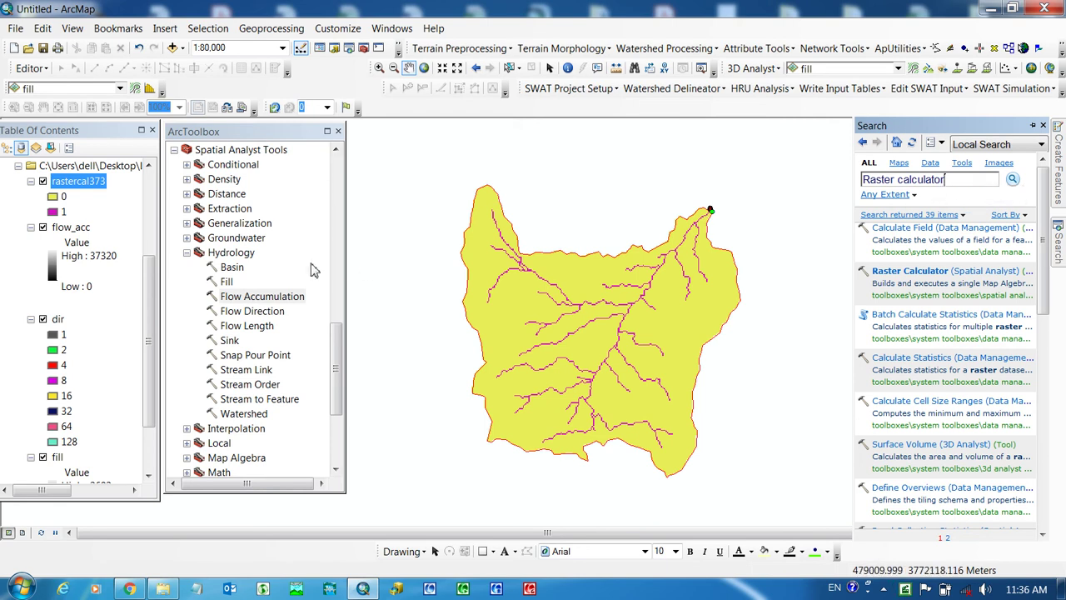
left_click(339, 364)
left_click_drag(339, 364, 339, 379)
left_click(187, 414)
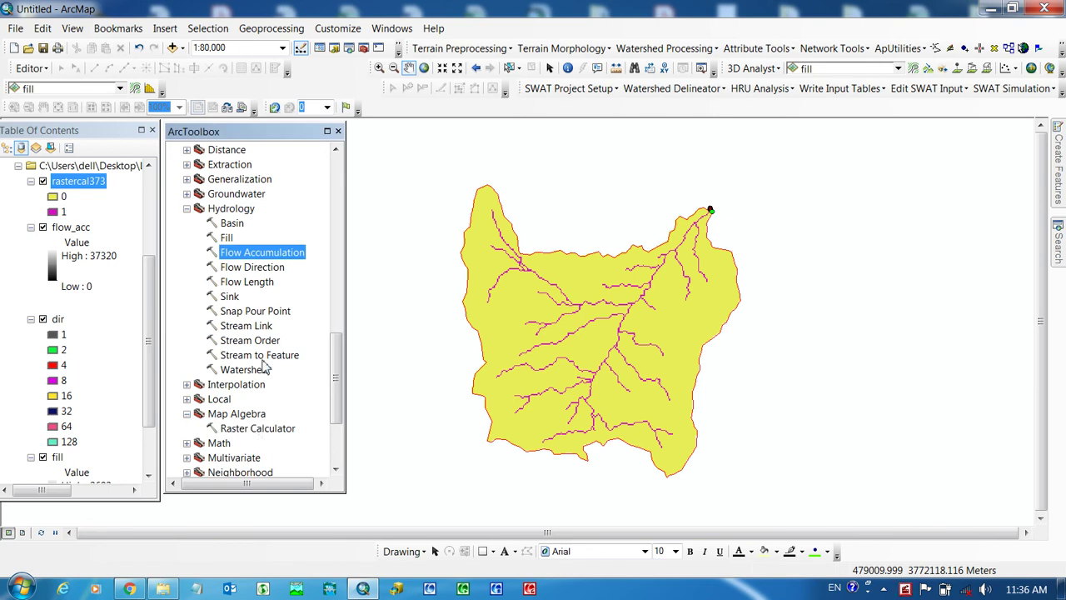
left_click(256, 431)
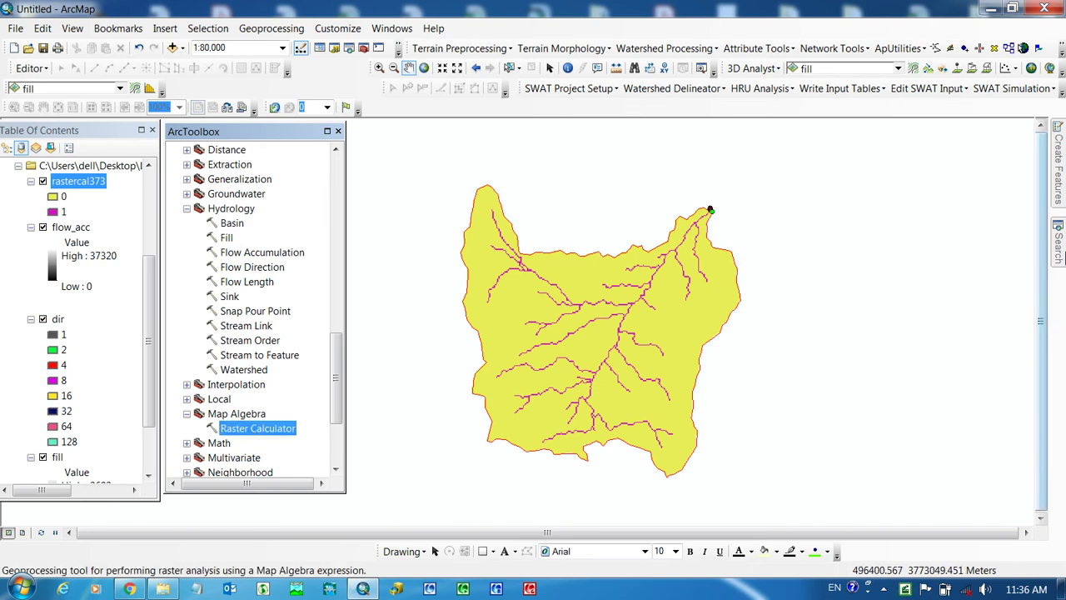
- Open the Raster Calculator from the Spatial Analyst Map Algebra toolset and close it without running it
left_click(1059, 242)
left_click_drag(338, 379, 338, 314)
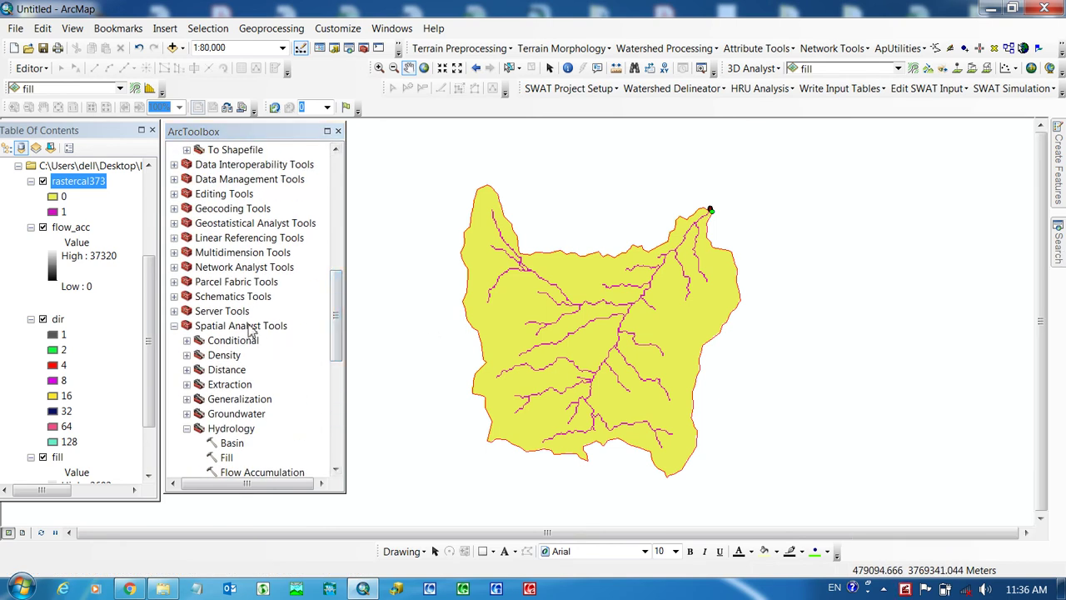
left_click(251, 327)
left_click_drag(340, 319, 340, 397)
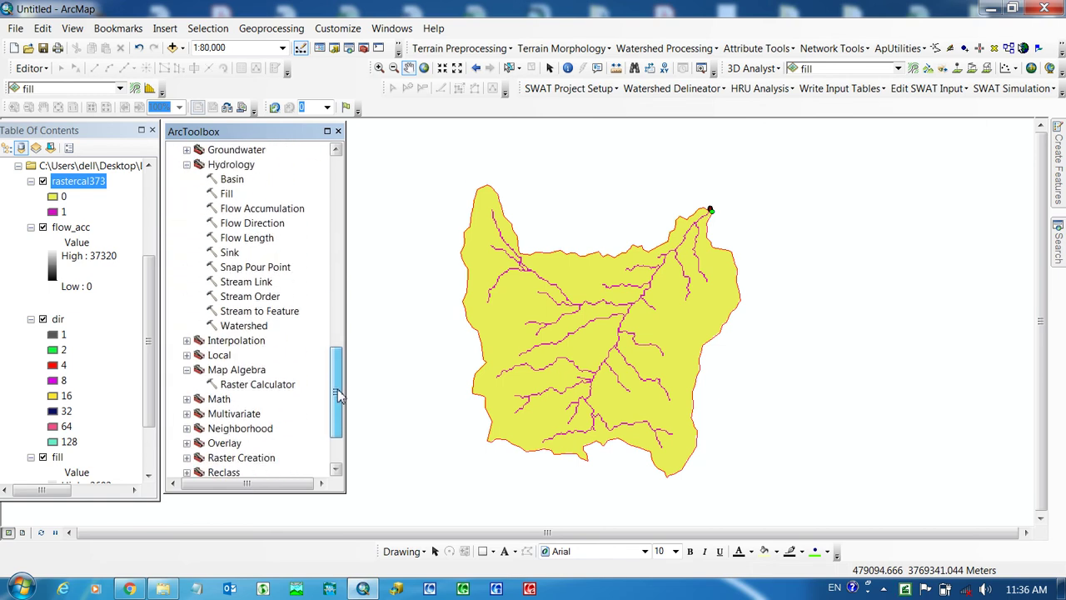
left_click(242, 370)
left_click(249, 387)
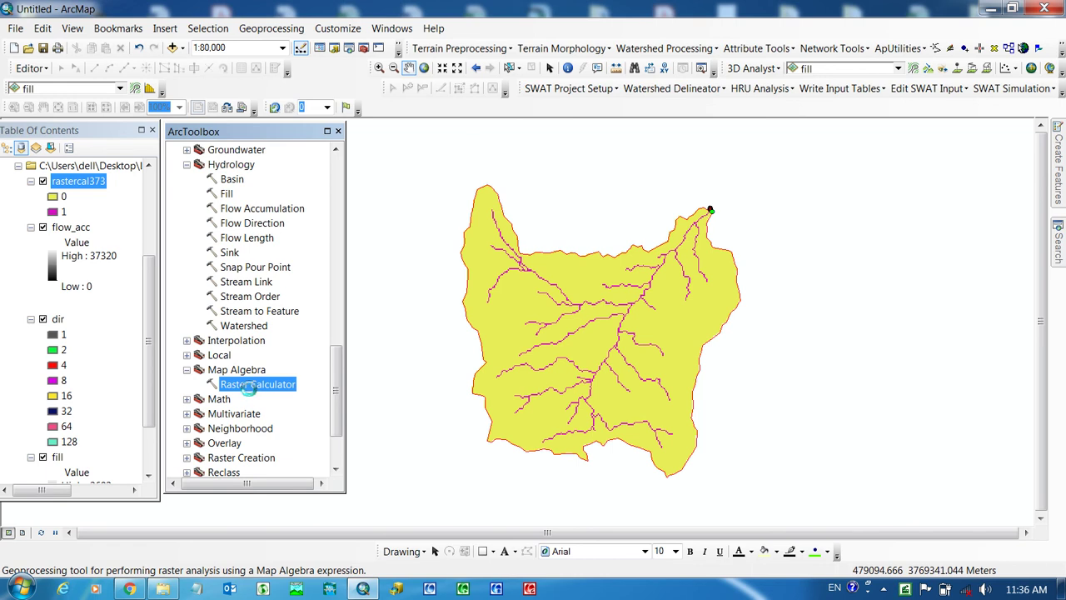
double_click(254, 385)
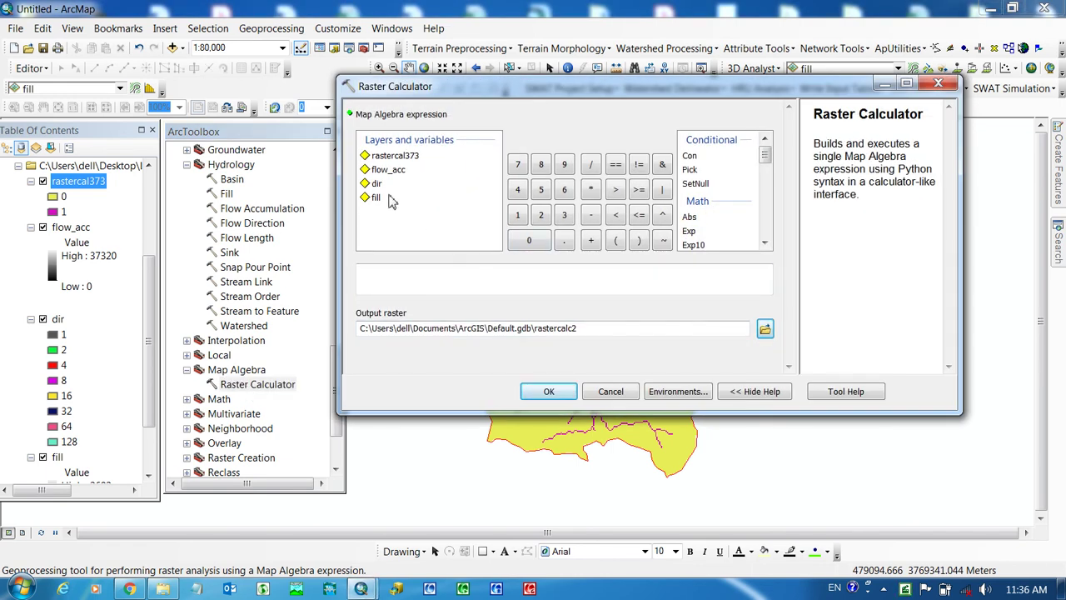
left_click(939, 87)
- Reopen the Raster Calculator from the search results and enter the expression Con("flow_acc"373,1,0)
mouse_move(1060, 244)
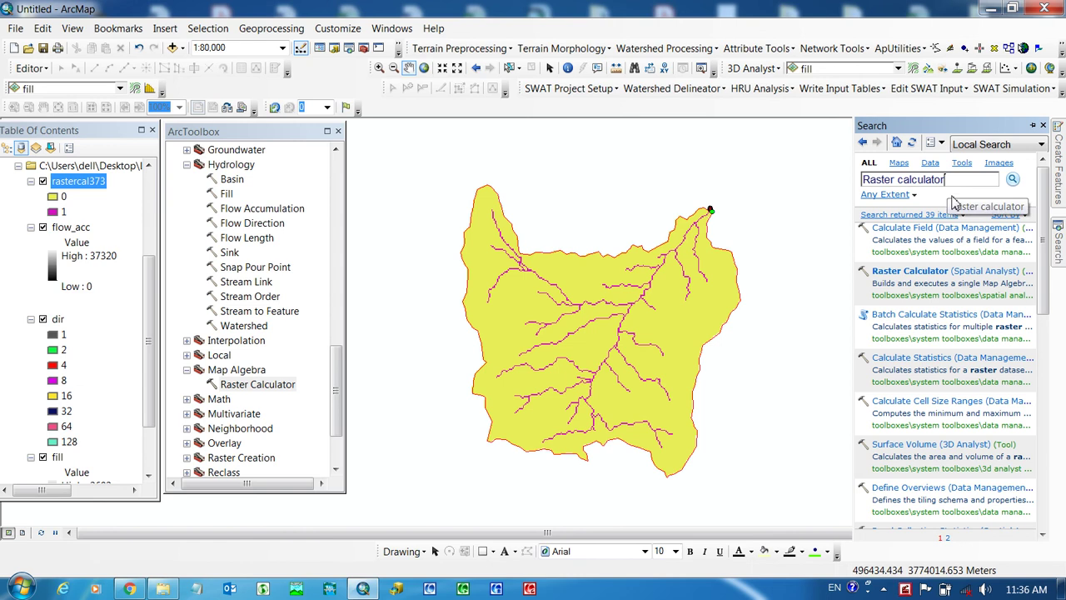
left_click(901, 275)
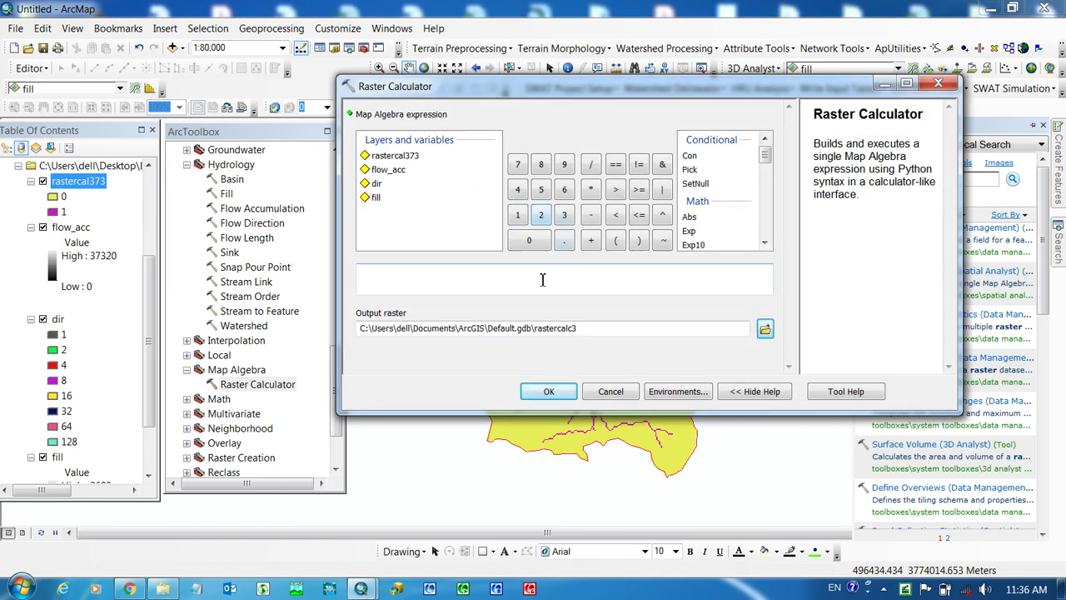
left_click(691, 157)
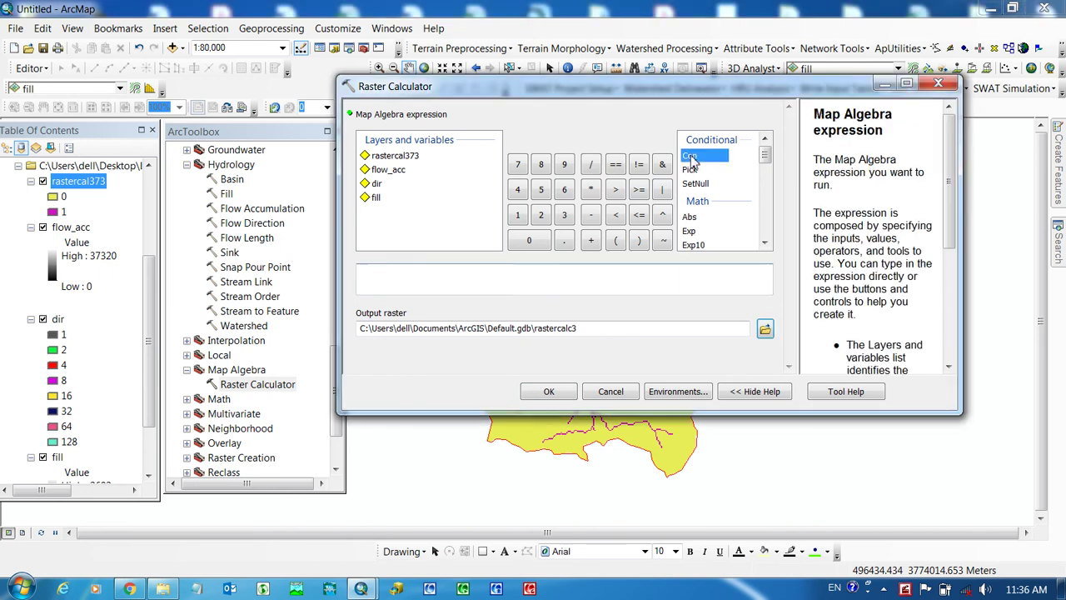
left_click(399, 170)
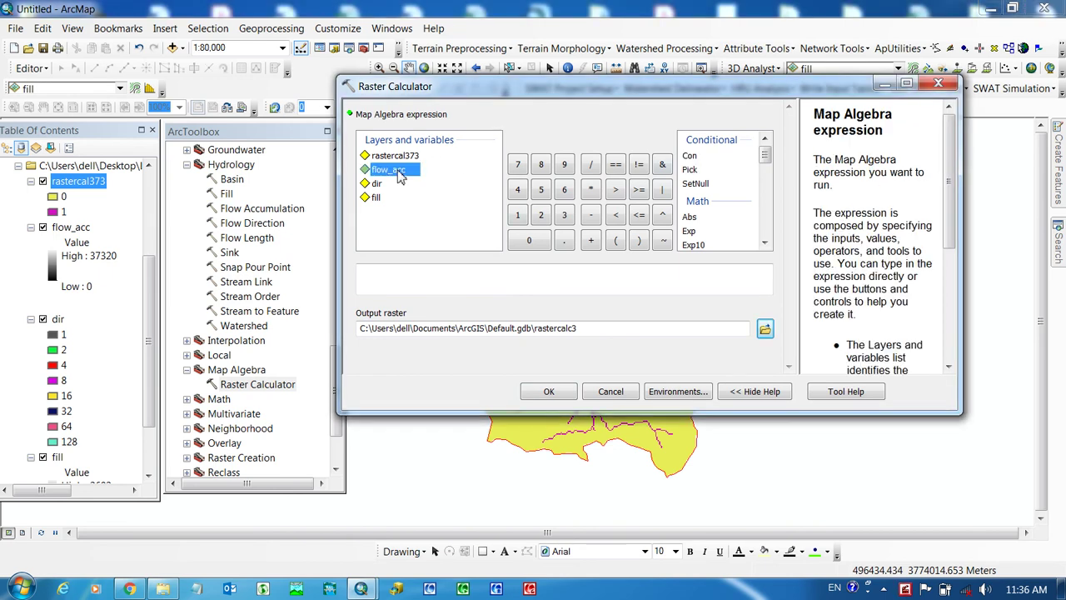
double_click(690, 157)
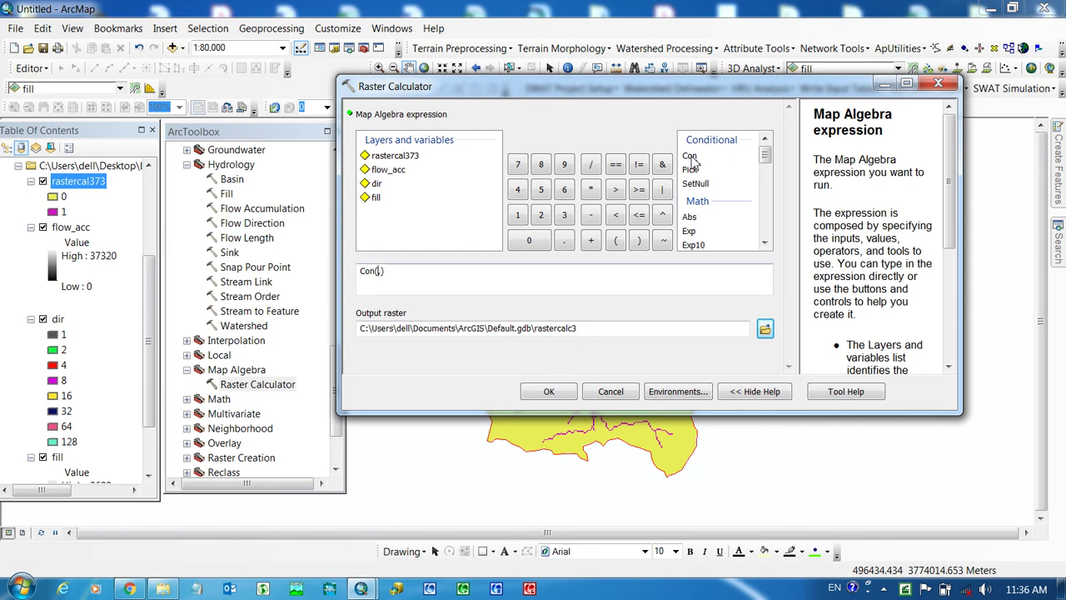
double_click(388, 170)
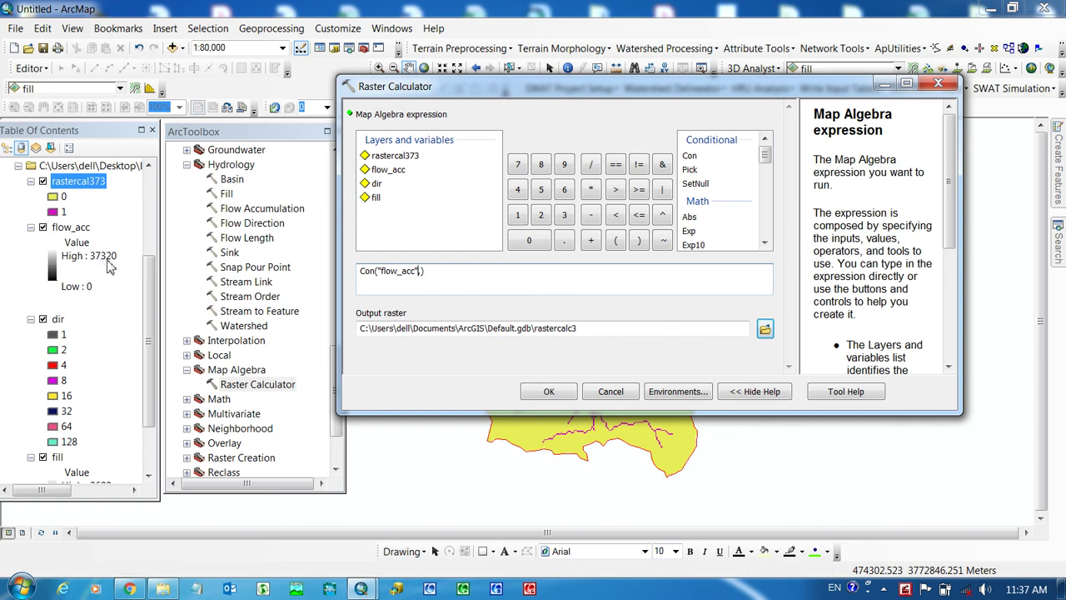
type(",")
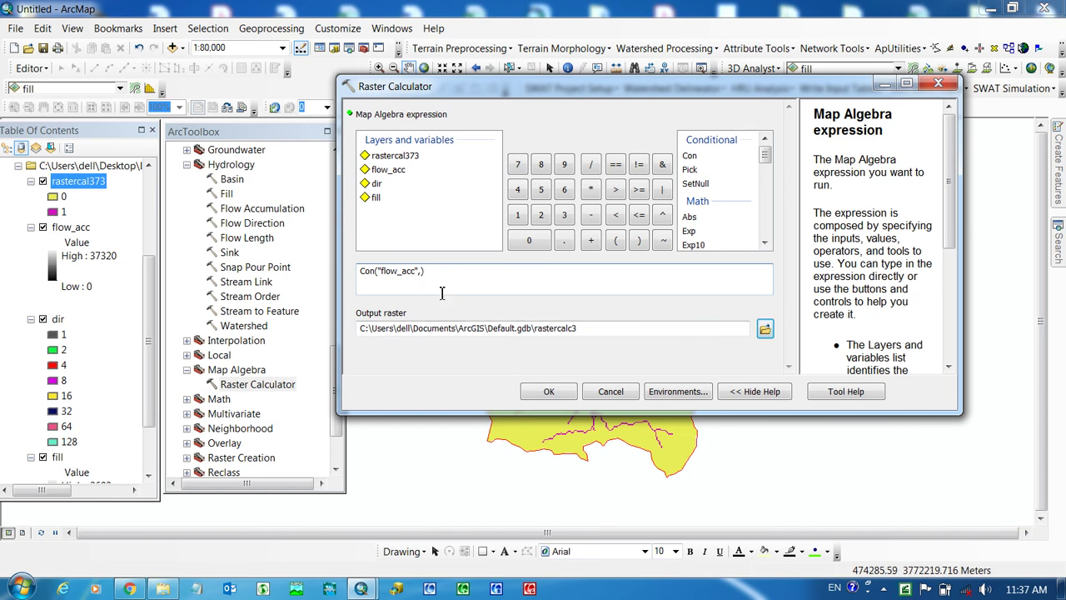
left_click(564, 215)
left_click(518, 164)
left_click(564, 215)
- Browse to the Watershed folder for the output raster and cancel the Raster Calculator without running it
left_click(768, 333)
left_click(765, 345)
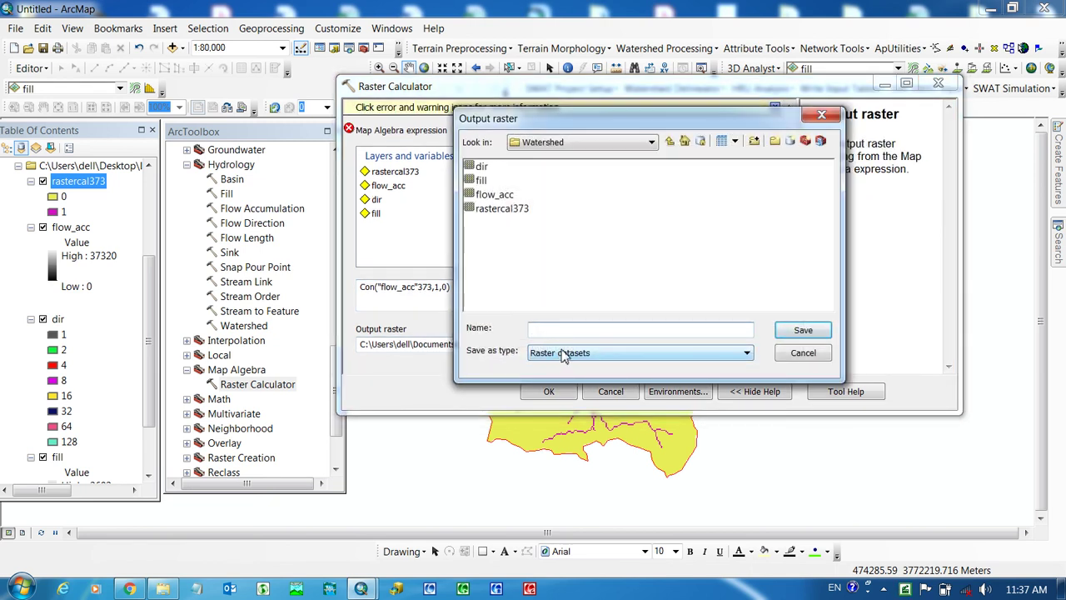
left_click(802, 353)
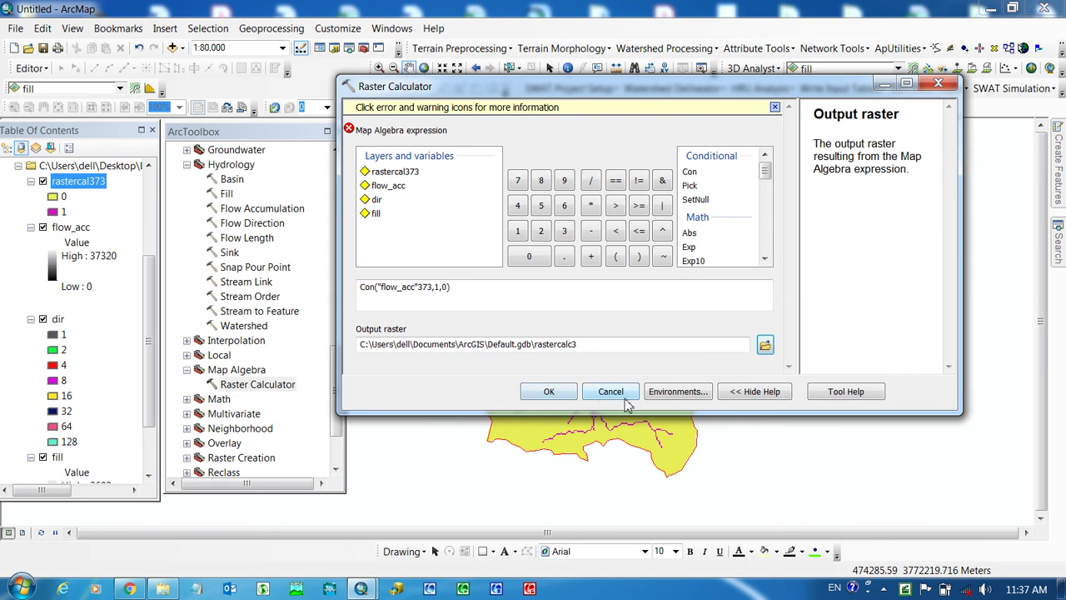
left_click(612, 391)
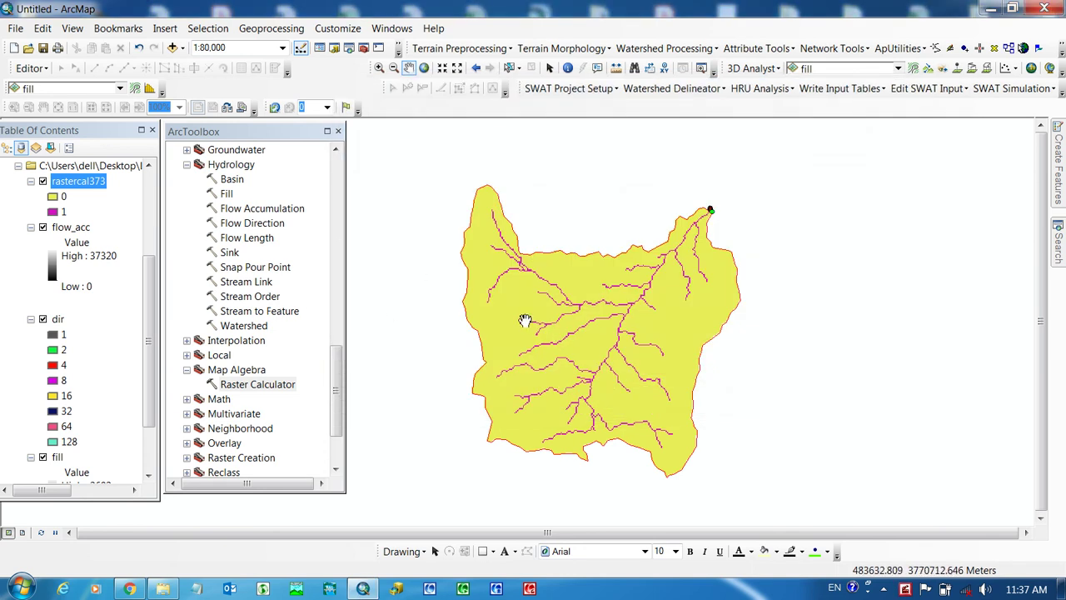
- Start adding data and browse from the Desktop through Logar and New Folder to the Watershed folder
left_click(181, 48)
left_click(204, 65)
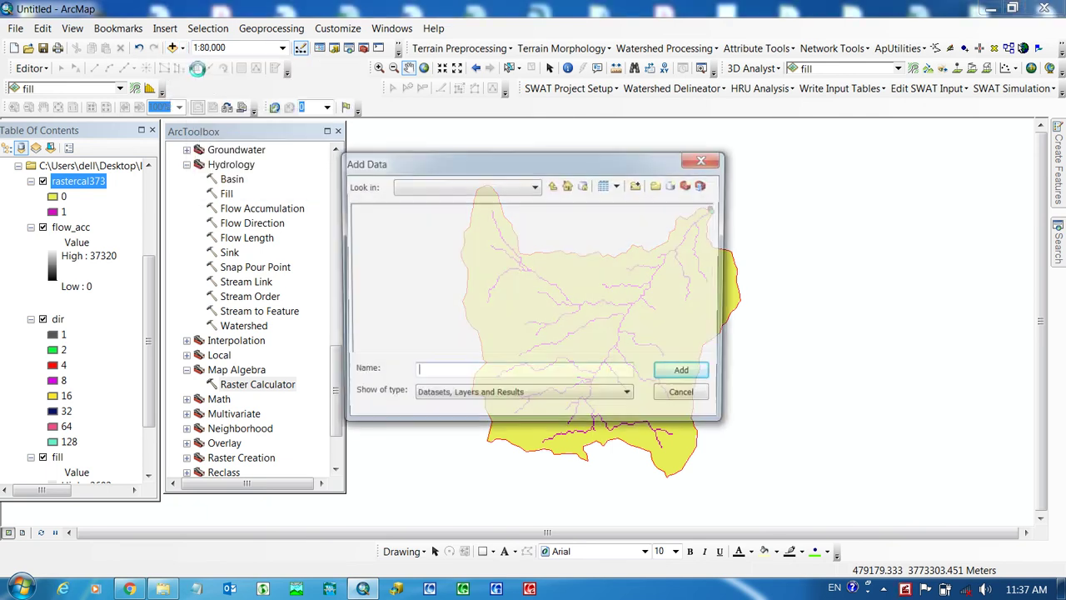
left_click(379, 253)
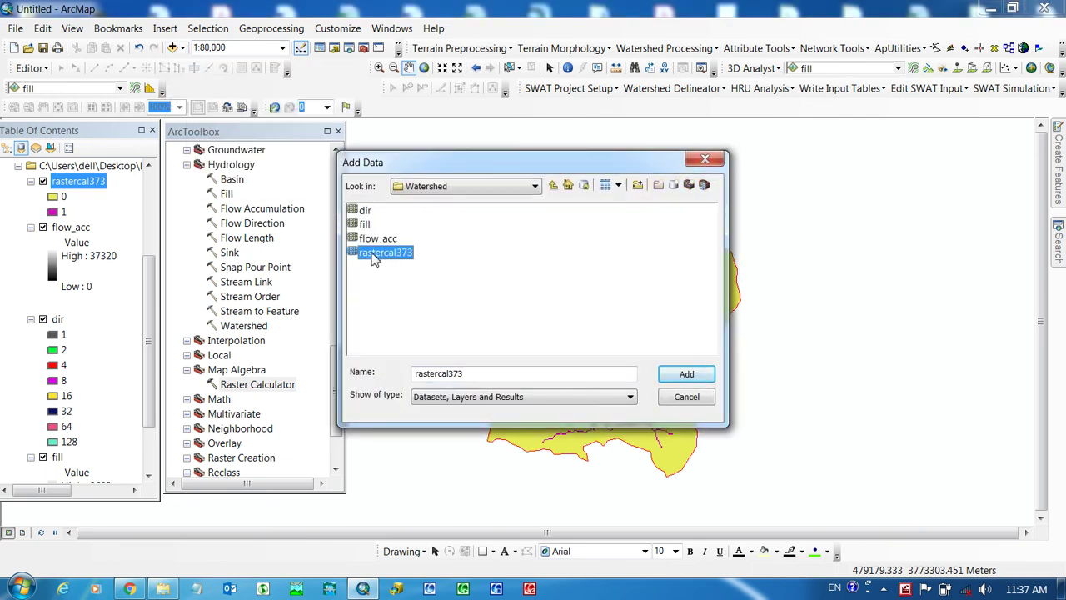
left_click(553, 185)
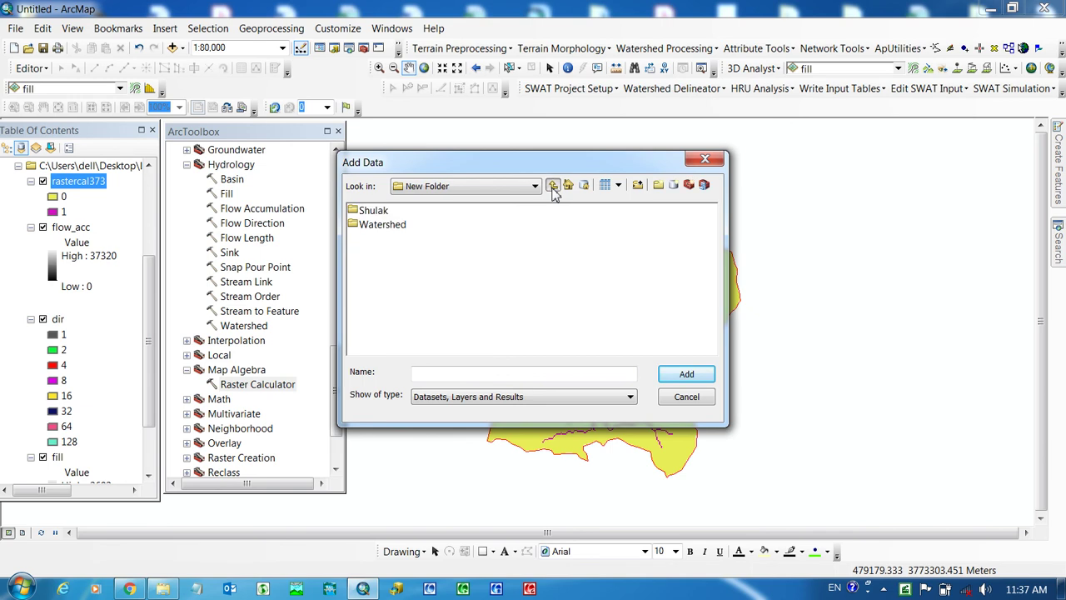
left_click(553, 186)
left_click(553, 186)
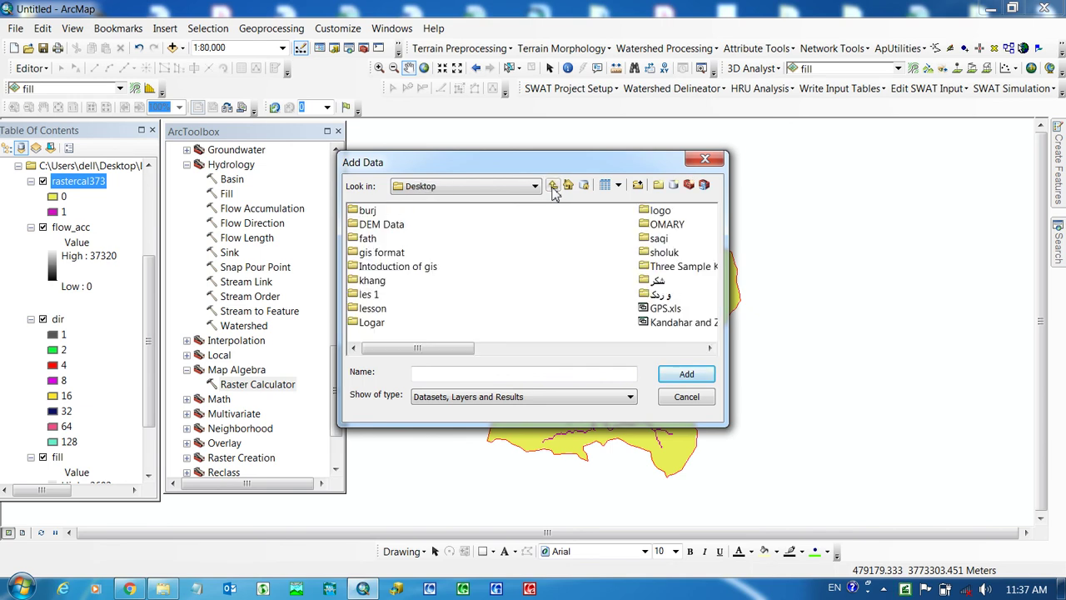
double_click(372, 323)
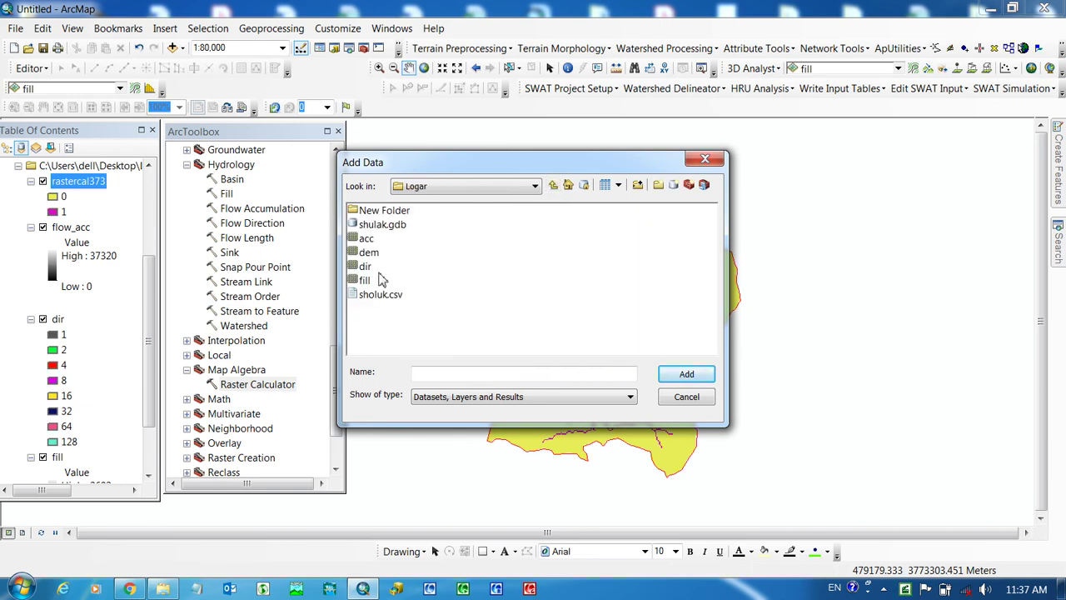
double_click(368, 214)
left_click(376, 226)
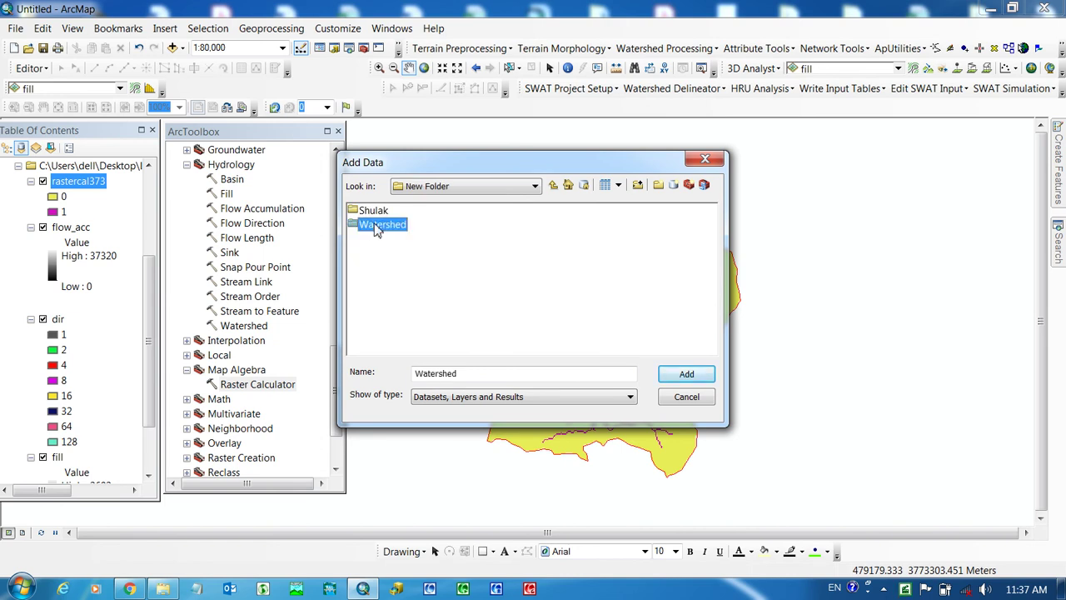
double_click(376, 227)
- Add rastercal373 to the map again and remove the older duplicate layer beneath it
left_click(380, 251)
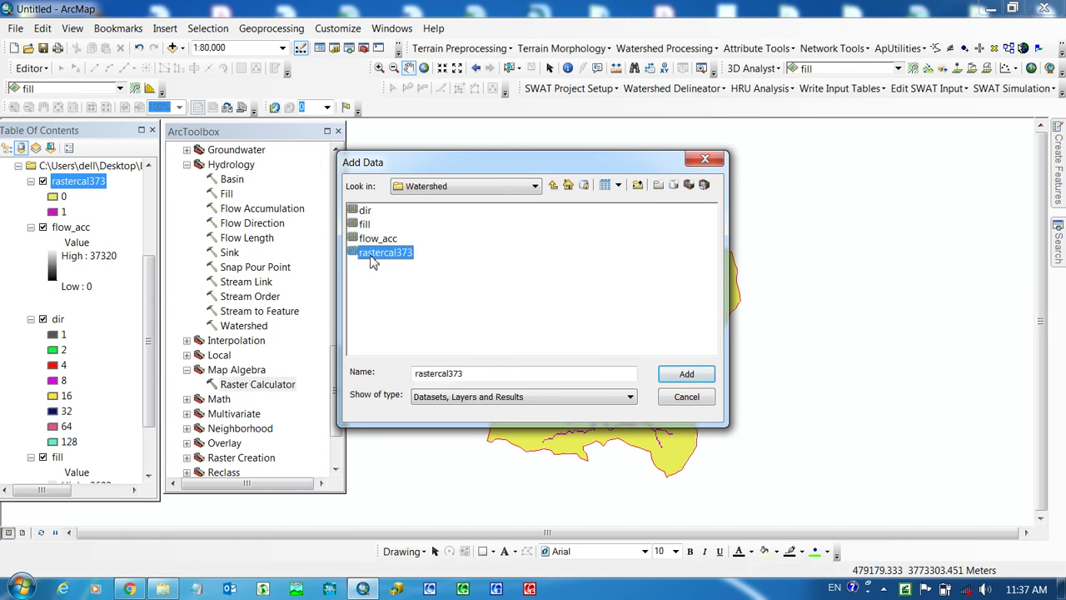
left_click(687, 374)
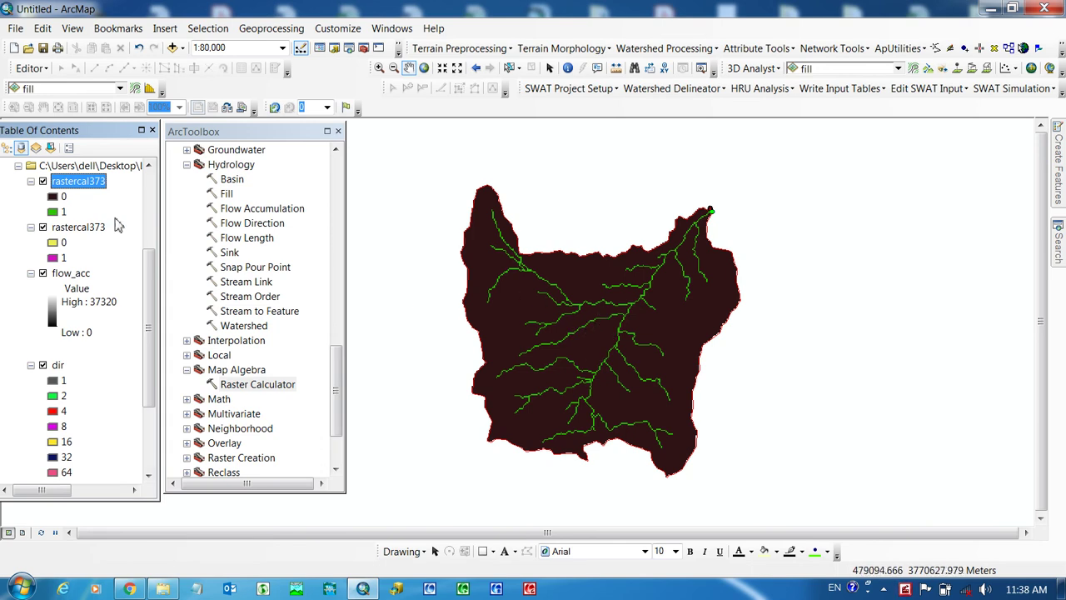
right_click(75, 229)
left_click(104, 253)
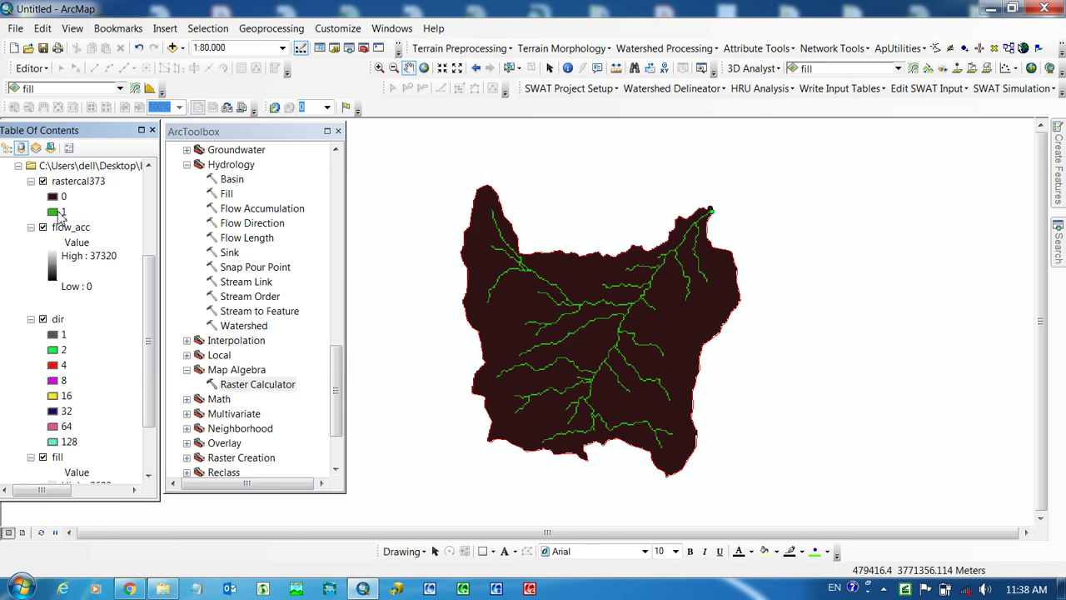